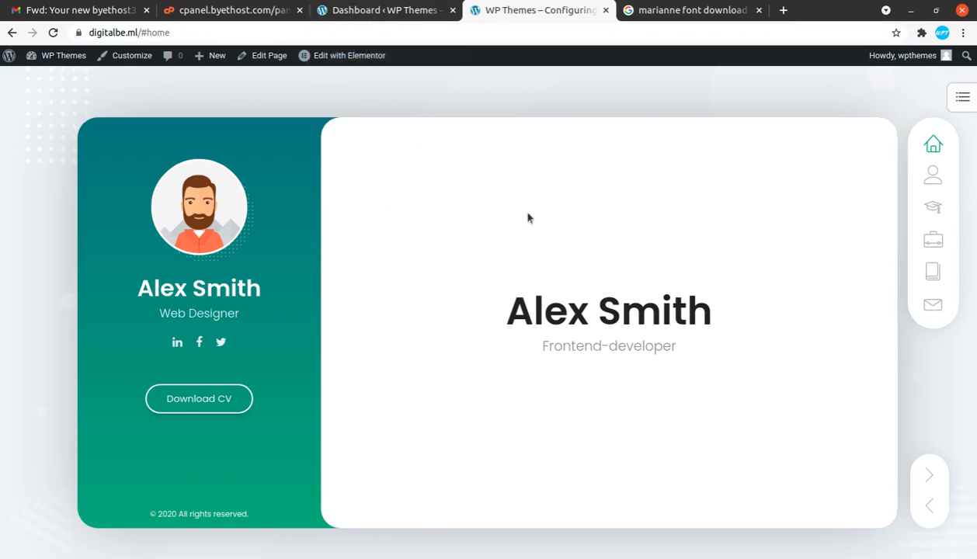
# - Examine the text font on the live site's About Me and Resume pages, including the education and job descriptions, and return to its home page
pyautogui.click(933, 176)
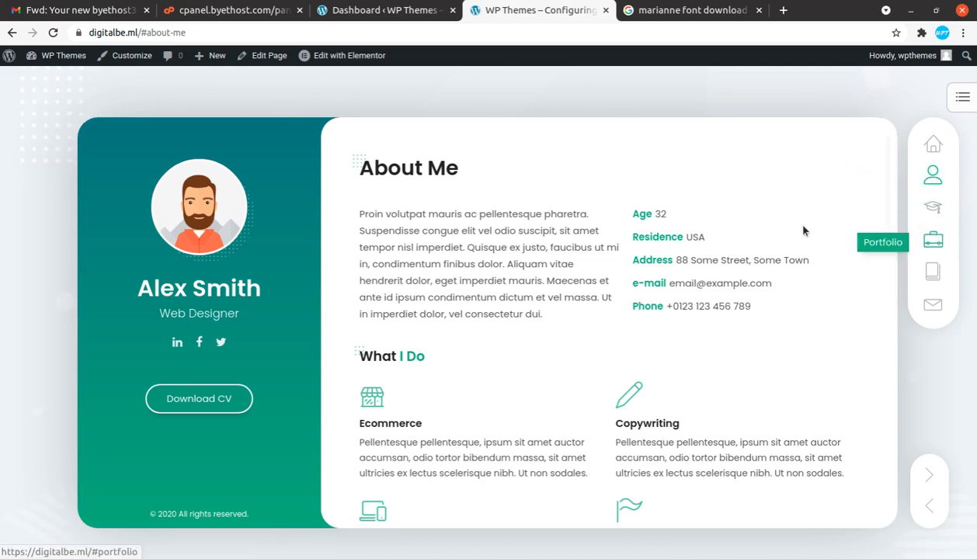
pyautogui.click(936, 211)
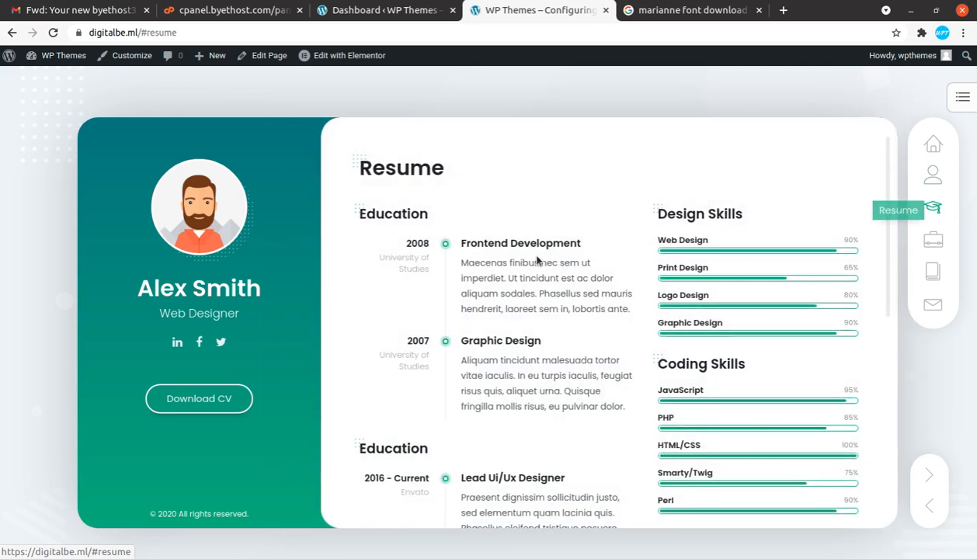
pyautogui.moveTo(459, 260); pyautogui.dragTo(630, 309)
pyautogui.moveTo(591, 392); pyautogui.dragTo(488, 361)
pyautogui.scroll(-1, 562, 442)
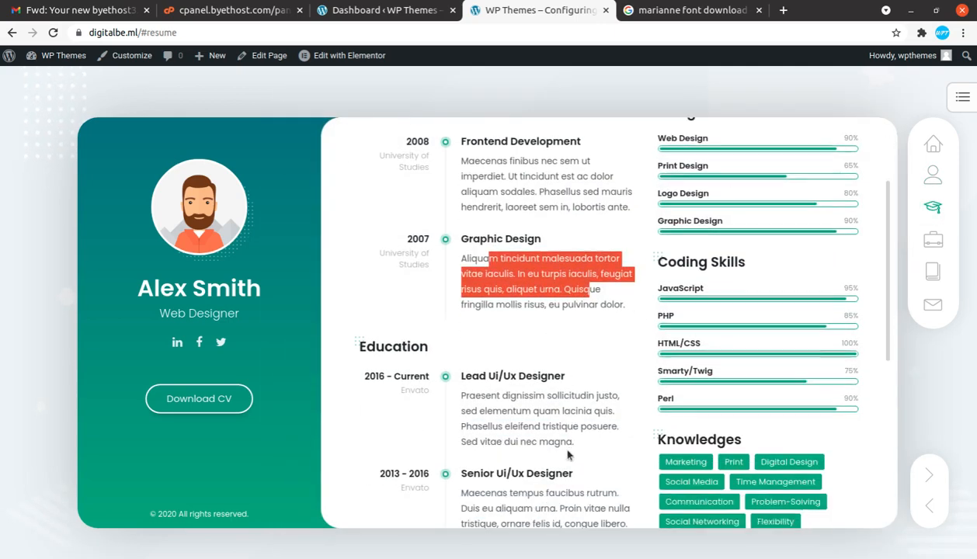
pyautogui.moveTo(579, 429); pyautogui.dragTo(462, 397)
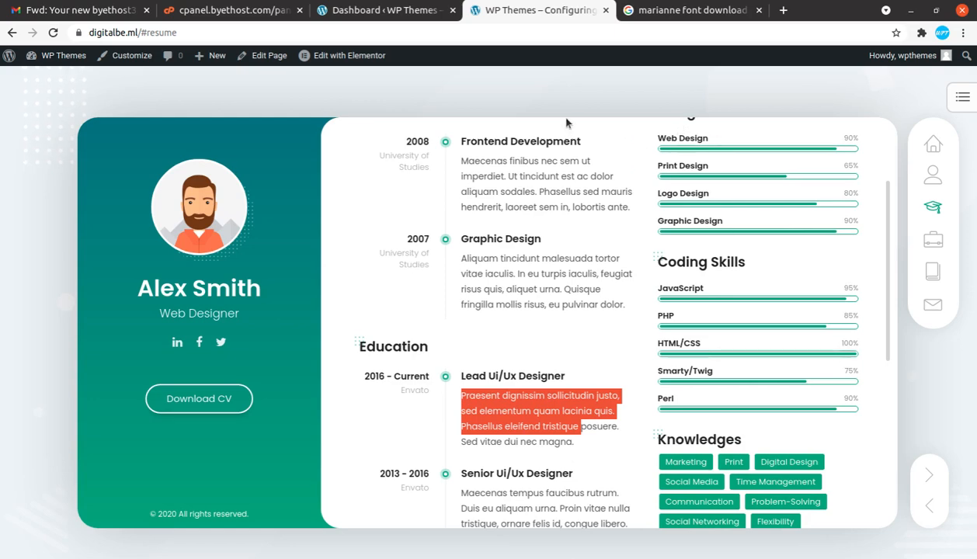
pyautogui.scroll(-3, 594, 368)
pyautogui.moveTo(594, 440); pyautogui.dragTo(461, 397)
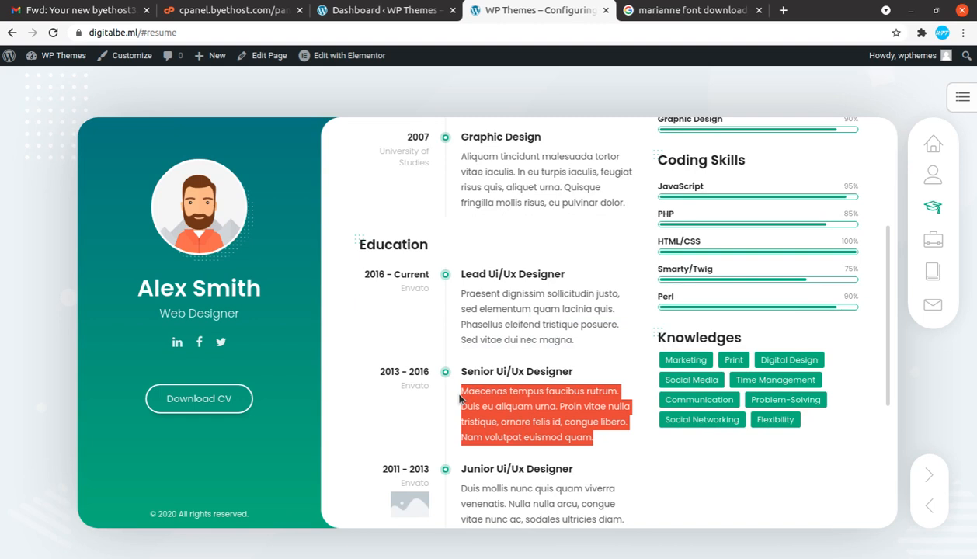
pyautogui.scroll(-2, 594, 349)
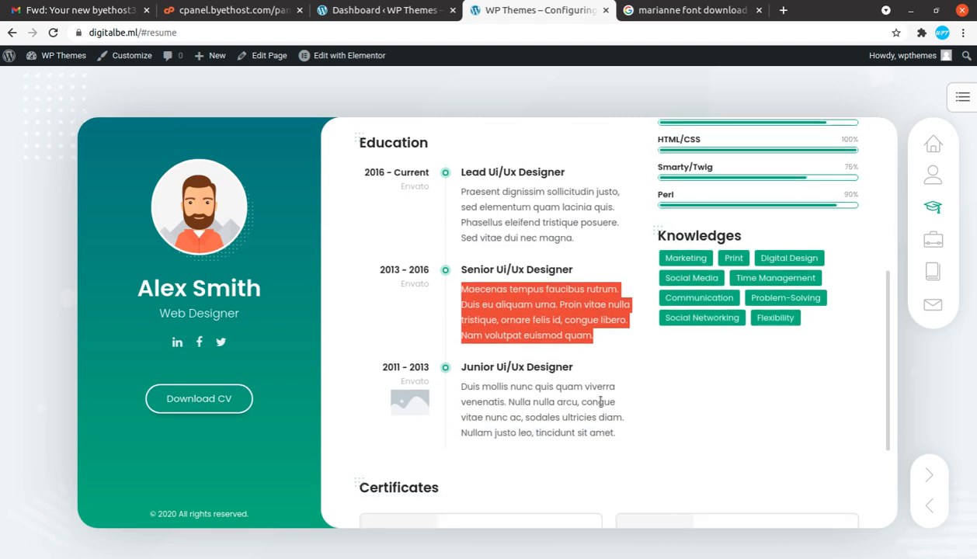
pyautogui.moveTo(601, 402); pyautogui.dragTo(465, 367)
pyautogui.click(635, 451)
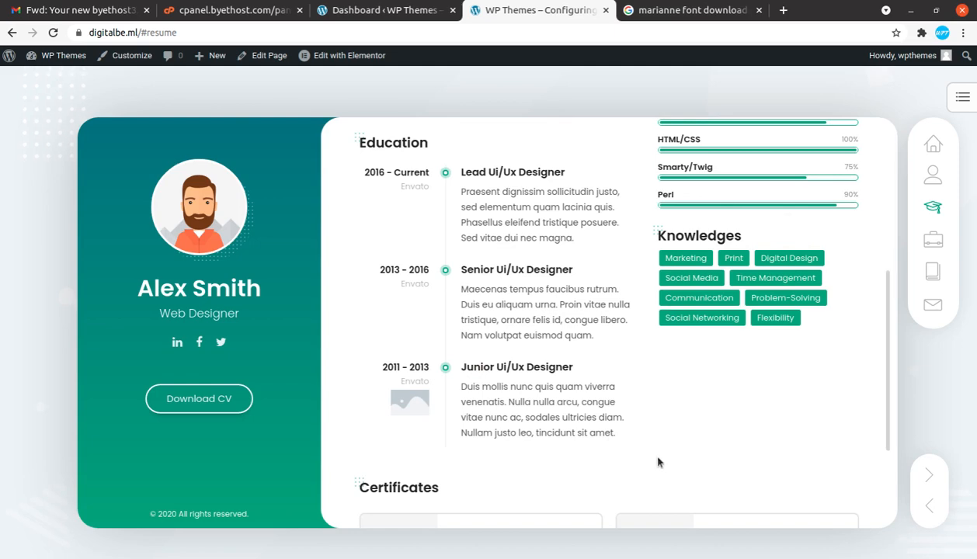
pyautogui.scroll(3, 611, 351)
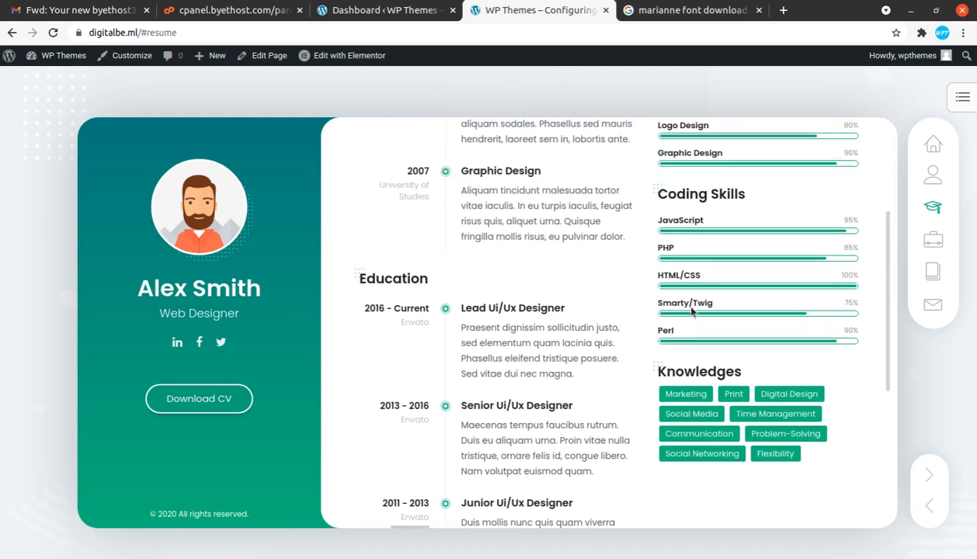
pyautogui.click(927, 151)
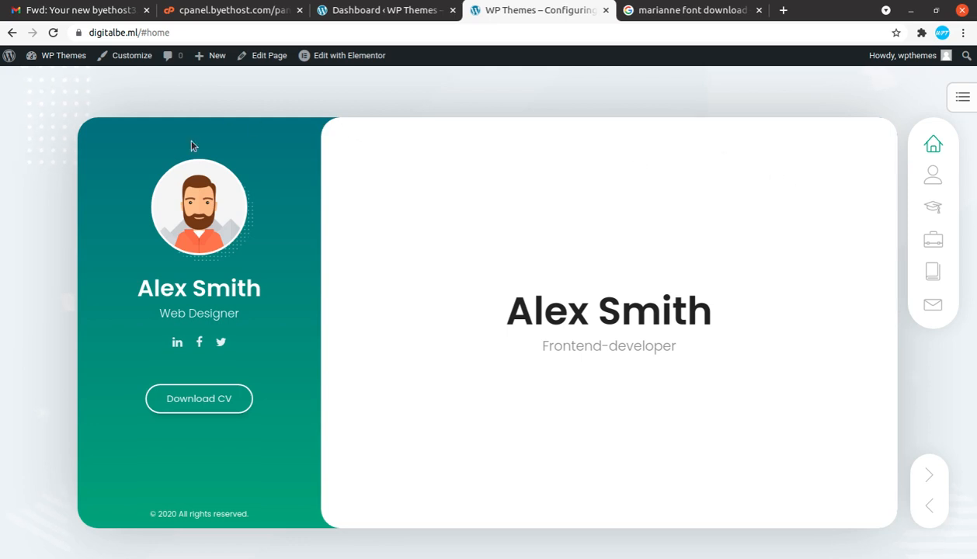
# - Open the Typography section of the Theme Settings in the WordPress dashboard
pyautogui.click(354, 15)
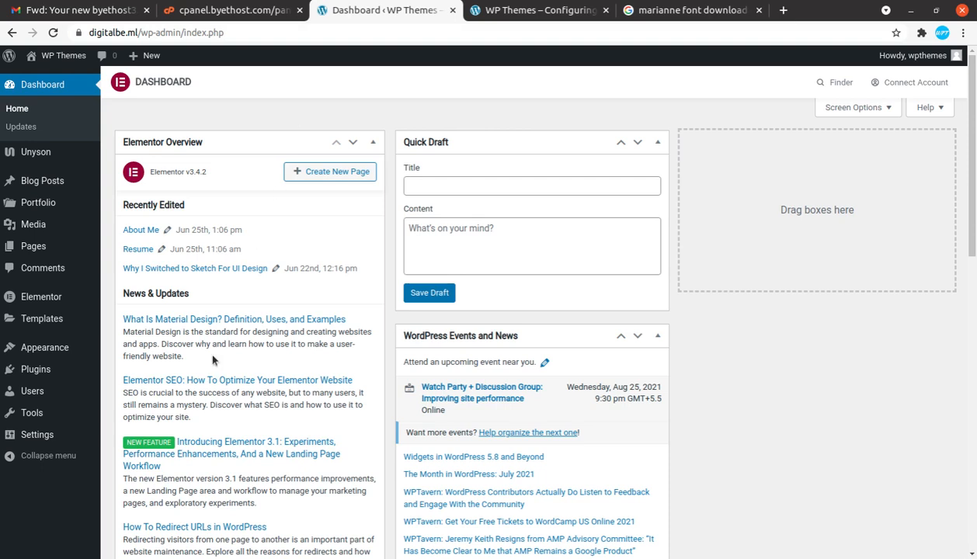
pyautogui.moveTo(58, 348)
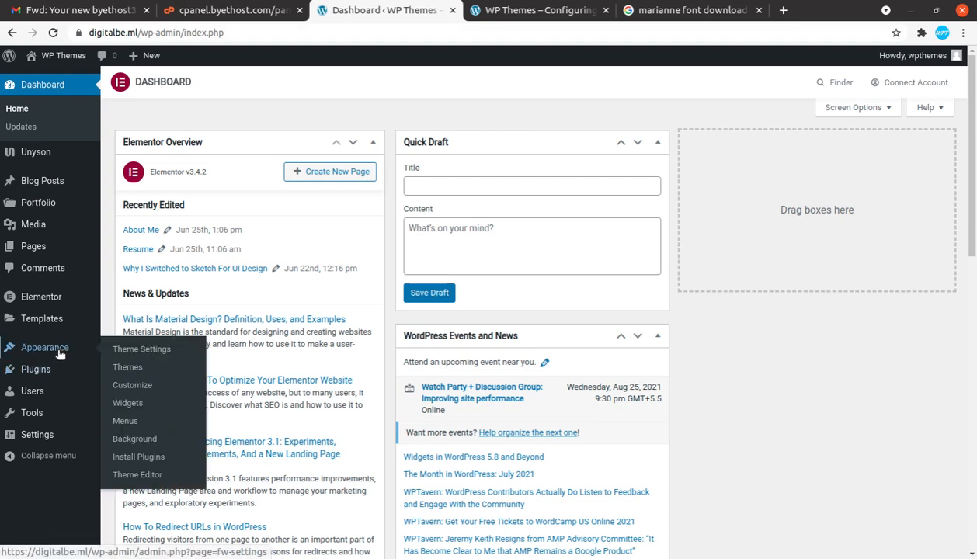
pyautogui.click(131, 354)
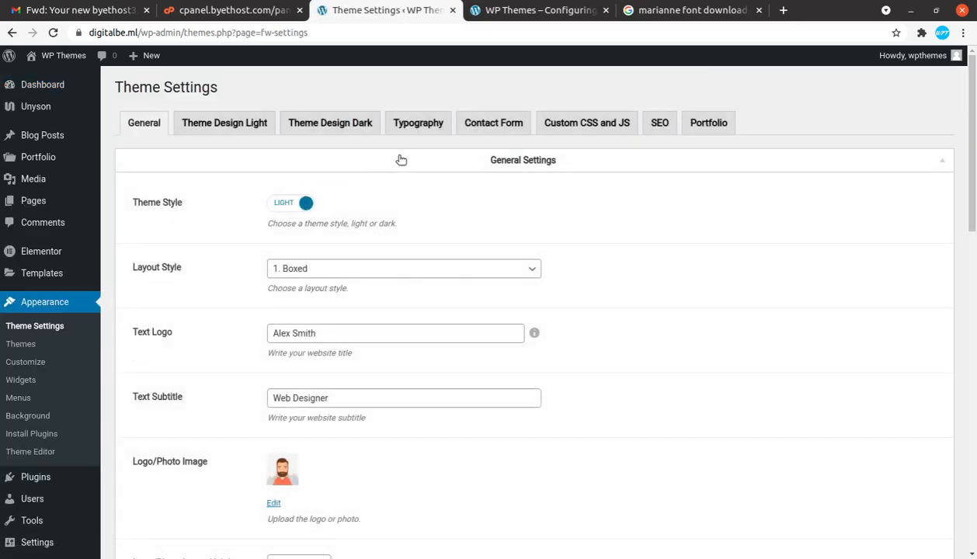
pyautogui.click(418, 124)
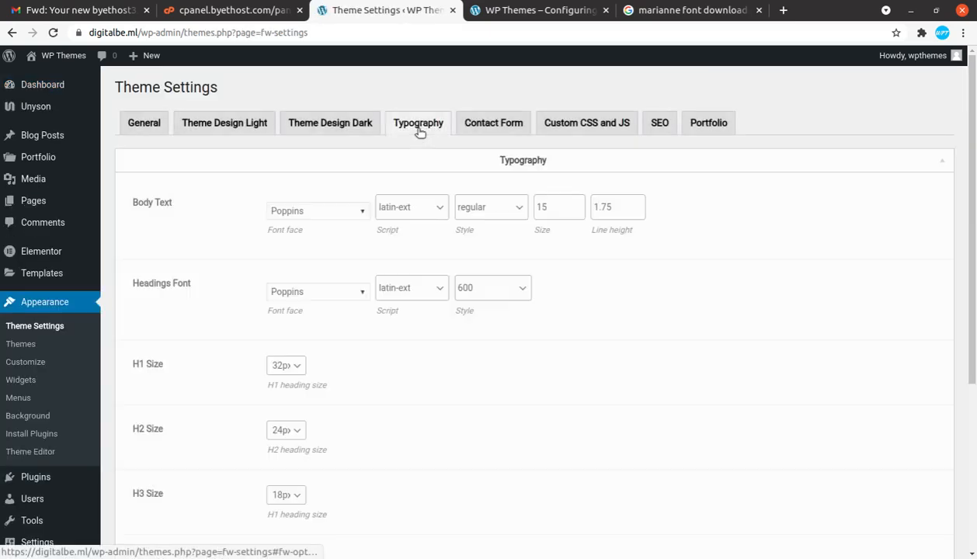
# - Browse the font faces offered for the body text from the start of the list and close it without choosing one
pyautogui.click(352, 213)
pyautogui.scroll(-1, 334, 268)
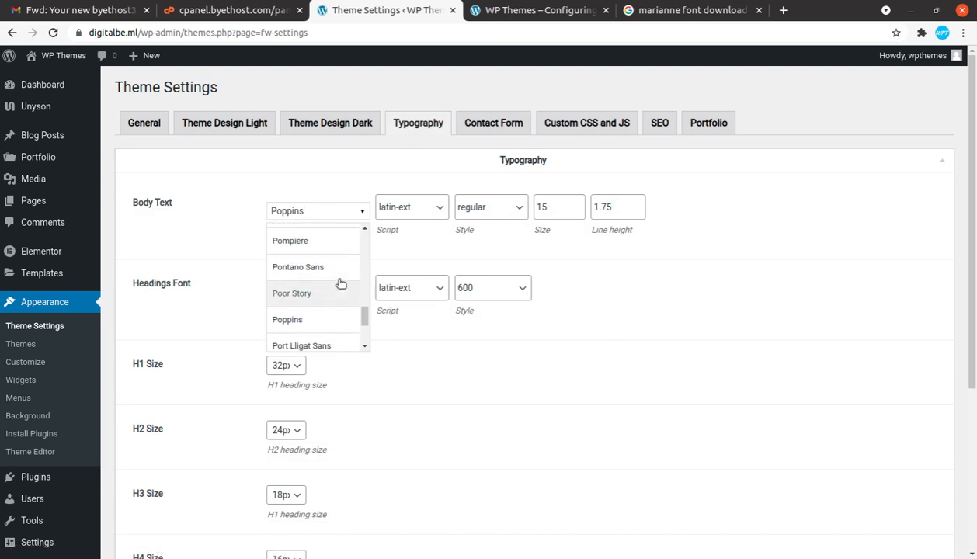
pyautogui.scroll(3, 340, 283)
pyautogui.scroll(1, 340, 283)
pyautogui.moveTo(365, 318); pyautogui.dragTo(355, 250)
pyautogui.scroll(-1, 312, 271)
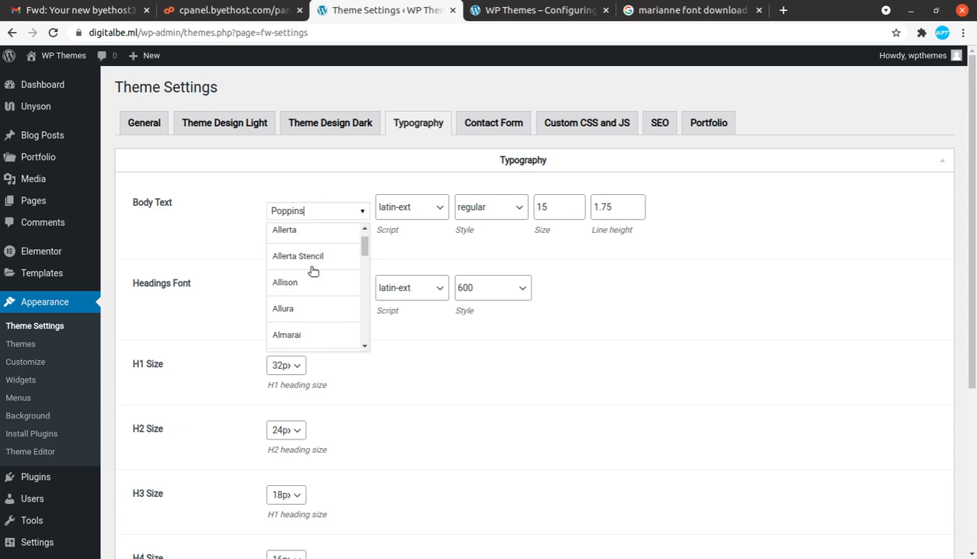
pyautogui.scroll(-3, 318, 301)
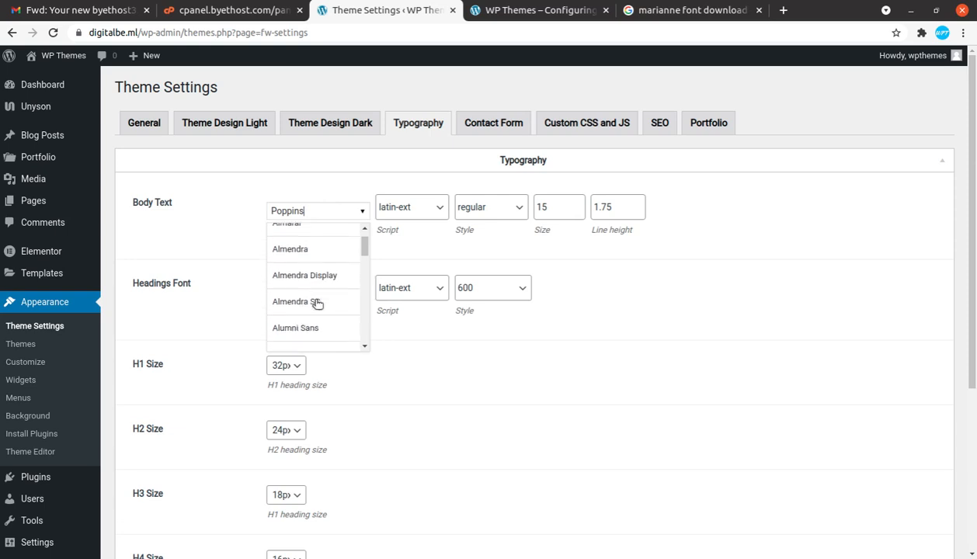
pyautogui.scroll(-2, 316, 284)
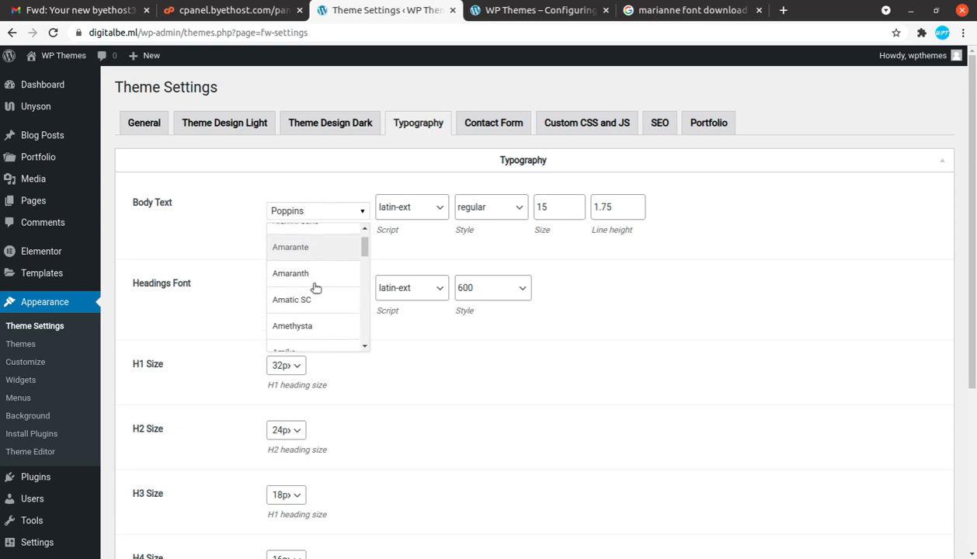
pyautogui.scroll(-1, 315, 288)
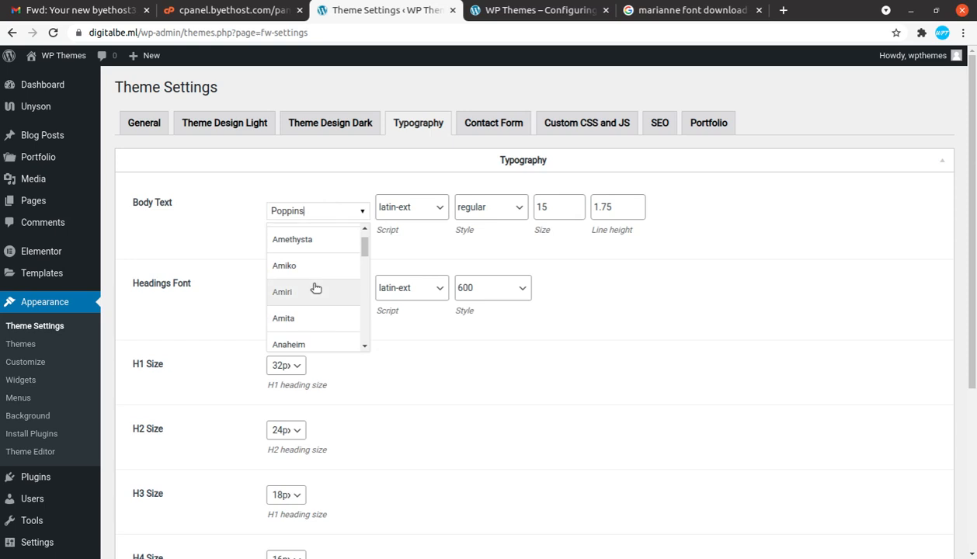
pyautogui.scroll(-10, 315, 288)
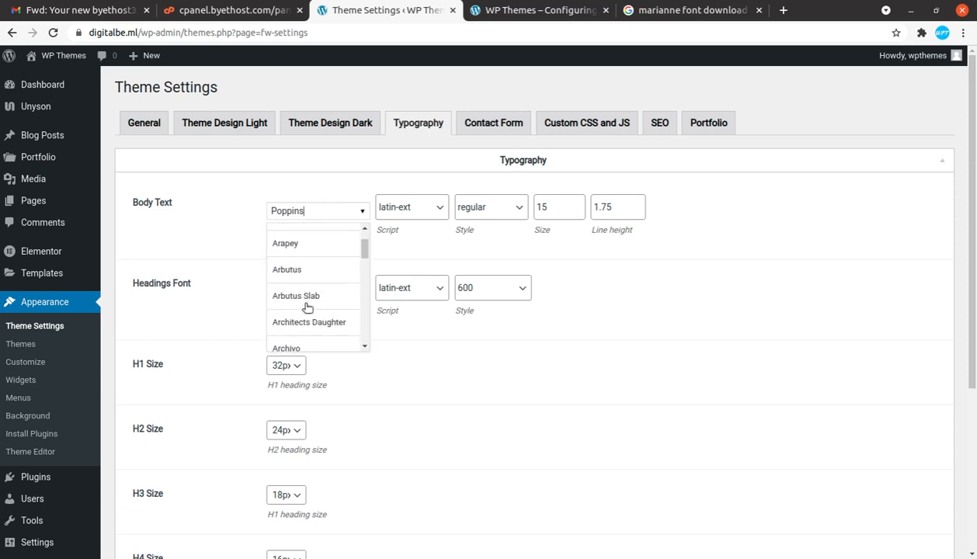
pyautogui.scroll(-5, 306, 309)
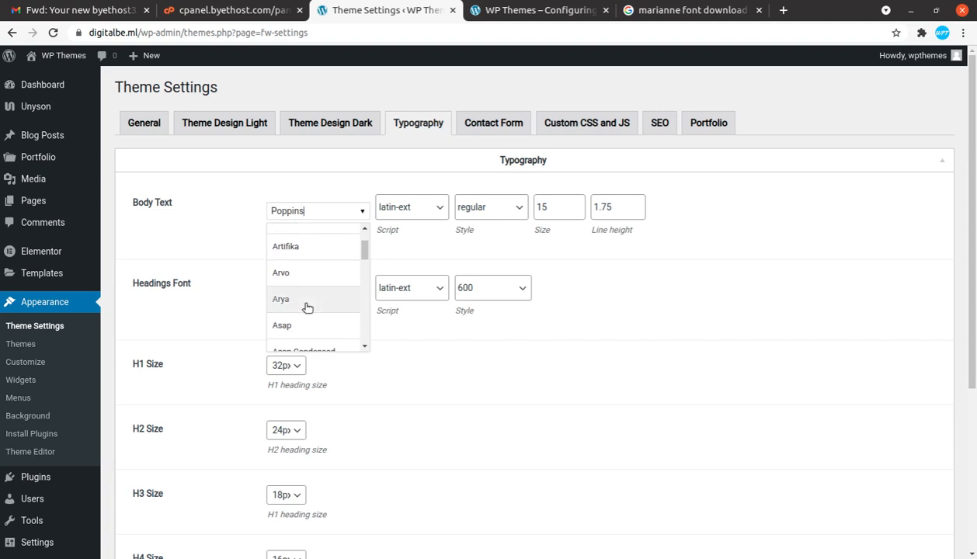
pyautogui.click(414, 357)
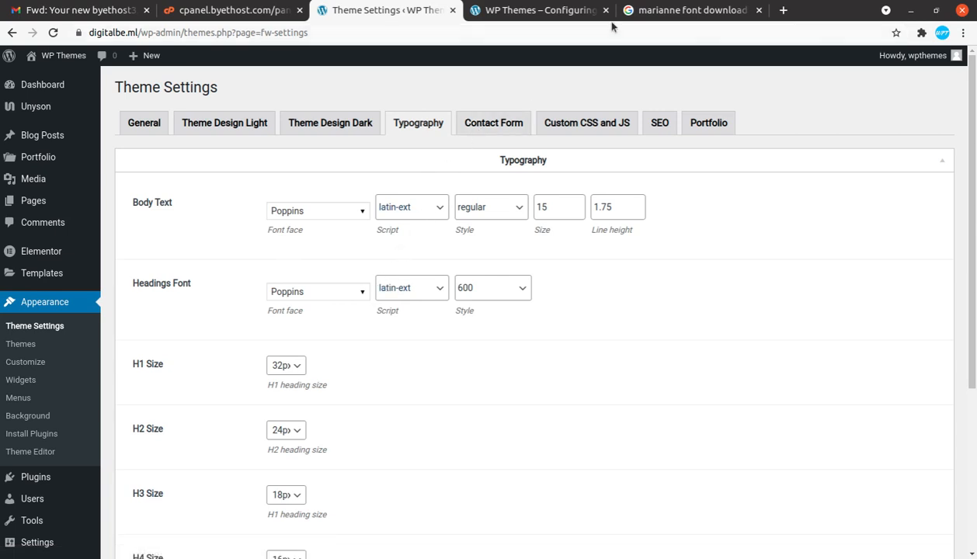
# - Check the Marianne font name in the open Google search results and return to the theme settings
pyautogui.click(656, 12)
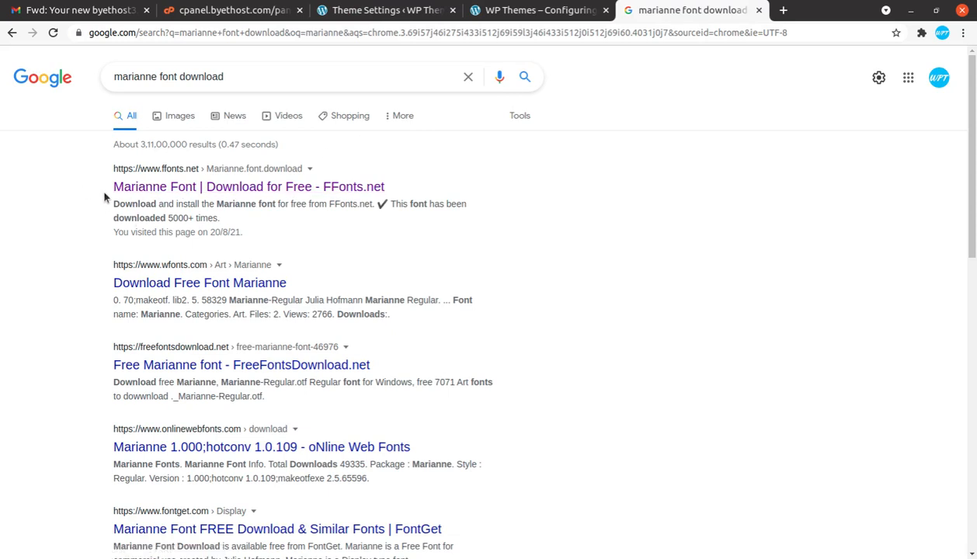
pyautogui.moveTo(108, 188); pyautogui.dragTo(163, 191)
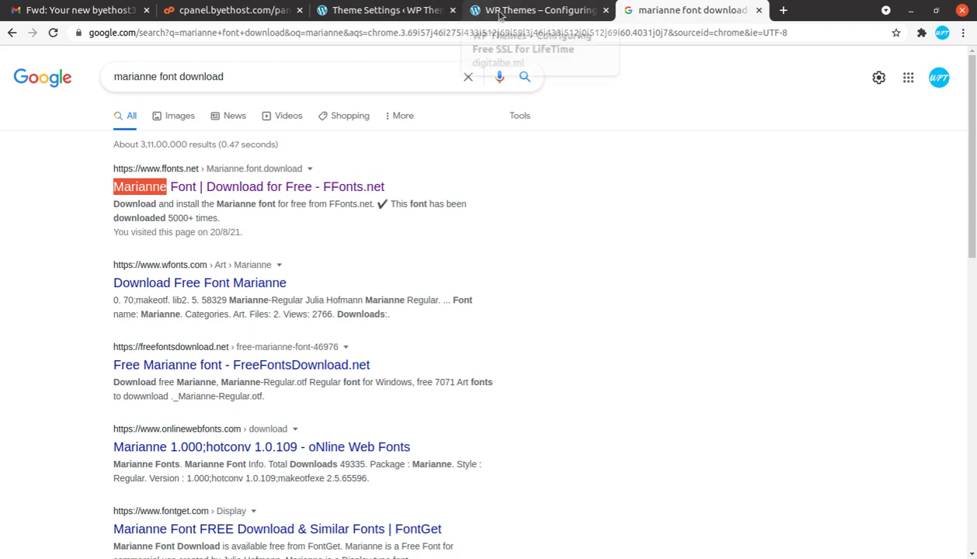
pyautogui.click(383, 10)
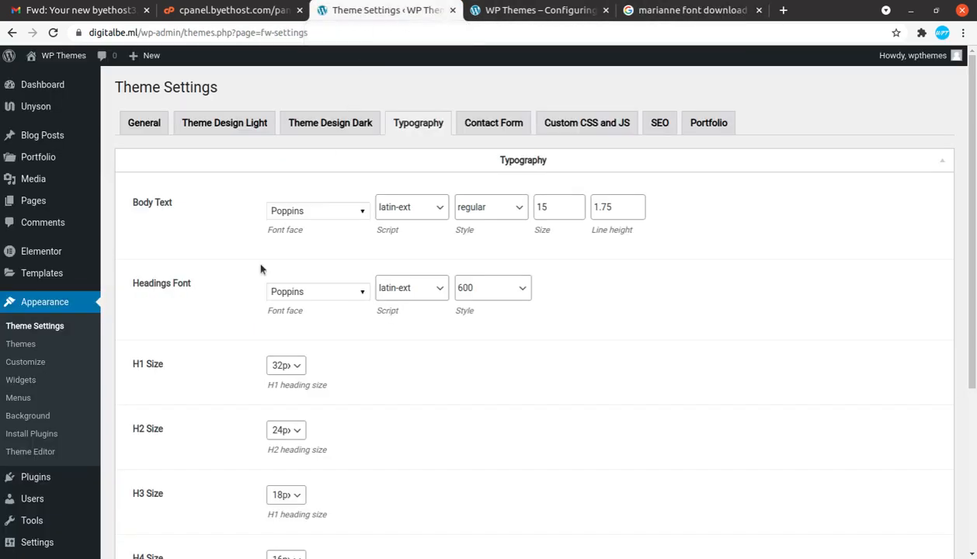
# - Look for Marianne among the body text font faces starting with M and close the list without choosing a font
pyautogui.click(343, 211)
pyautogui.scroll(-3, 310, 305)
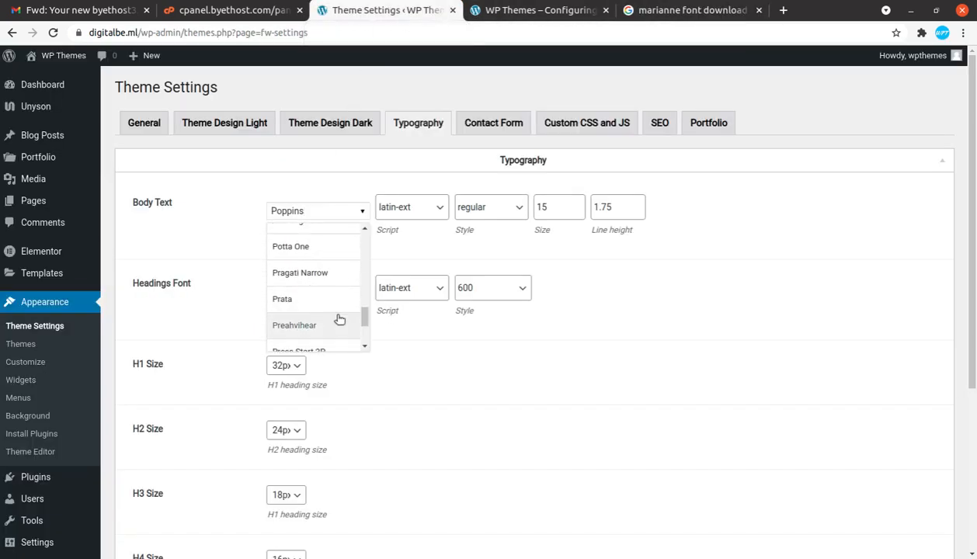
pyautogui.scroll(5, 338, 320)
pyautogui.moveTo(368, 322); pyautogui.dragTo(368, 327)
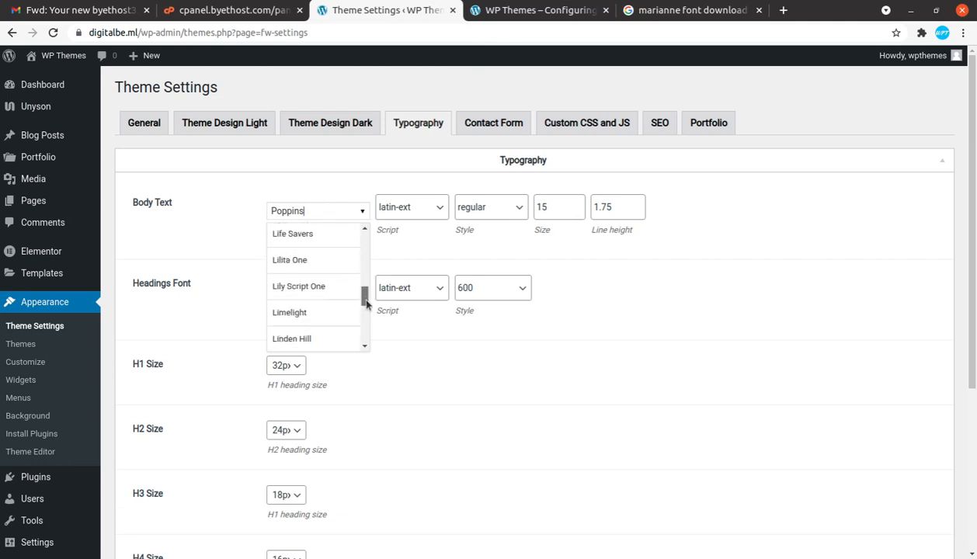
pyautogui.moveTo(365, 303)
pyautogui.mouseDown()
pyautogui.moveTo(364, 293)
pyautogui.moveTo(370, 305)
pyautogui.mouseUp()
pyautogui.scroll(-10, 330, 312)
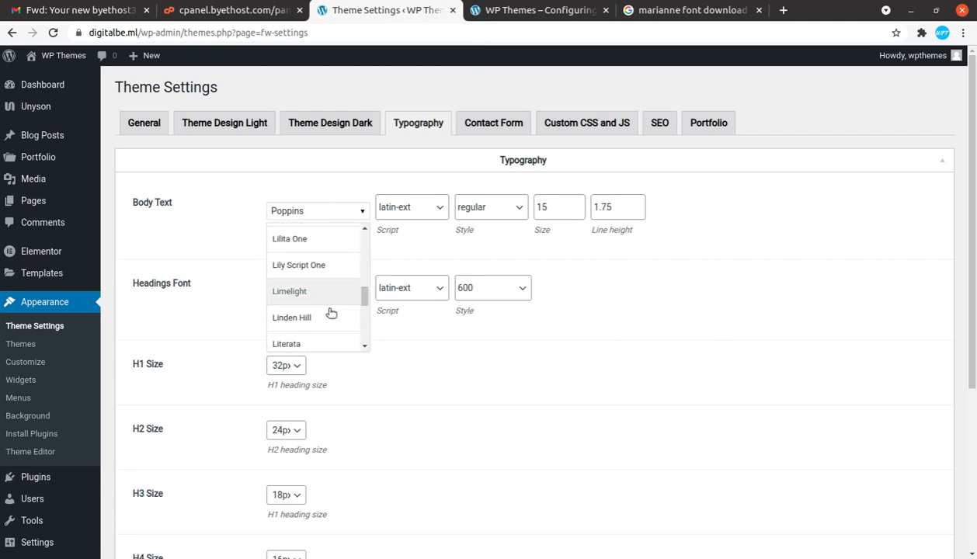
pyautogui.scroll(2, 329, 312)
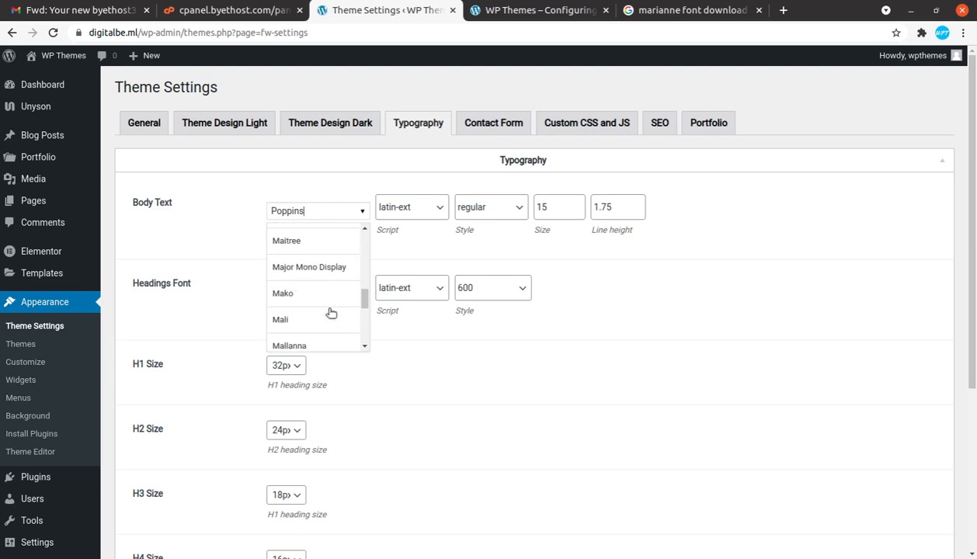
pyautogui.scroll(-1, 301, 304)
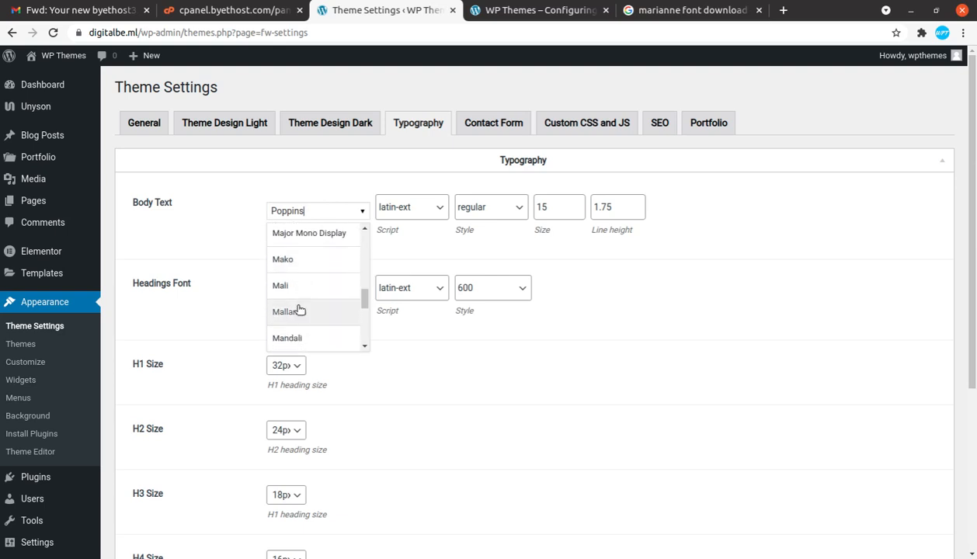
pyautogui.scroll(-2, 299, 311)
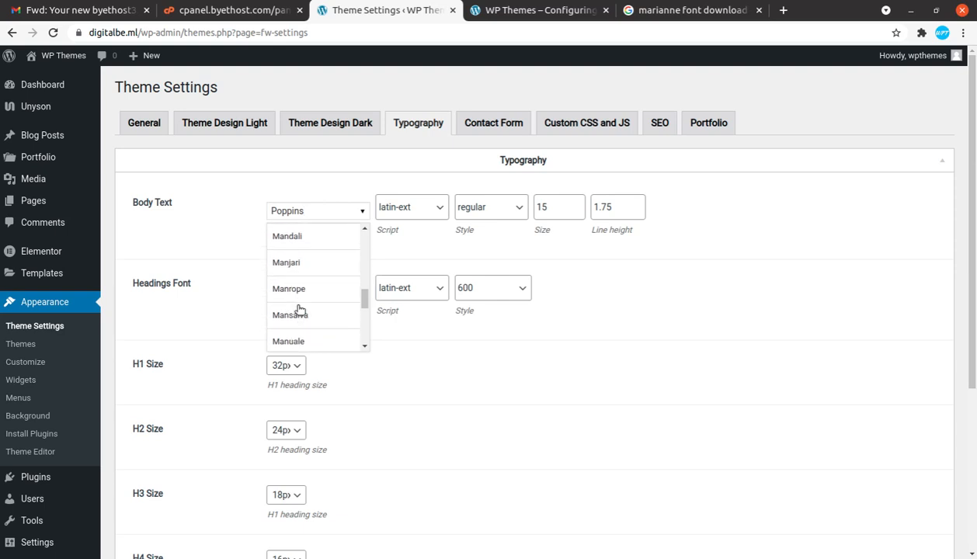
pyautogui.scroll(-2, 301, 319)
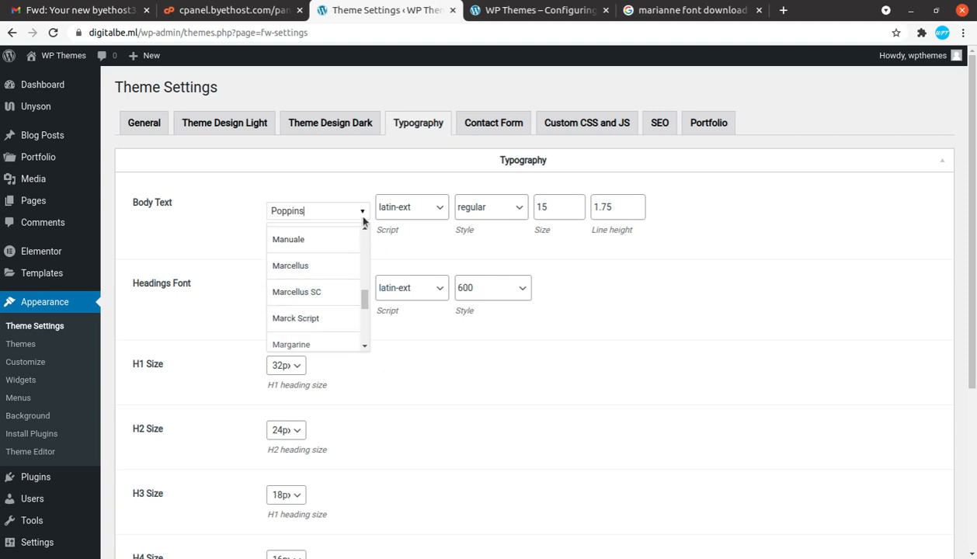
pyautogui.click(235, 190)
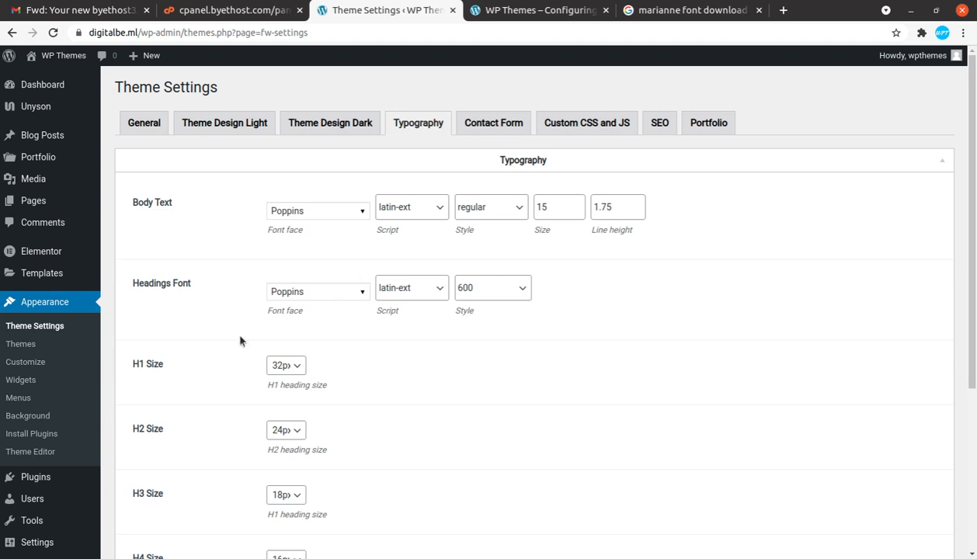
# - Open the page for adding new plugins to the WordPress site
pyautogui.moveTo(27, 494)
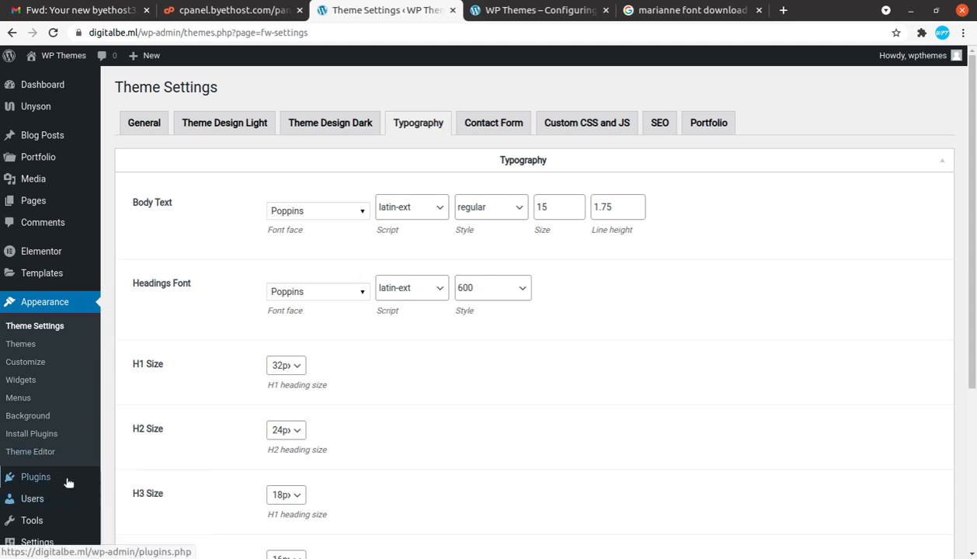
pyautogui.moveTo(59, 481)
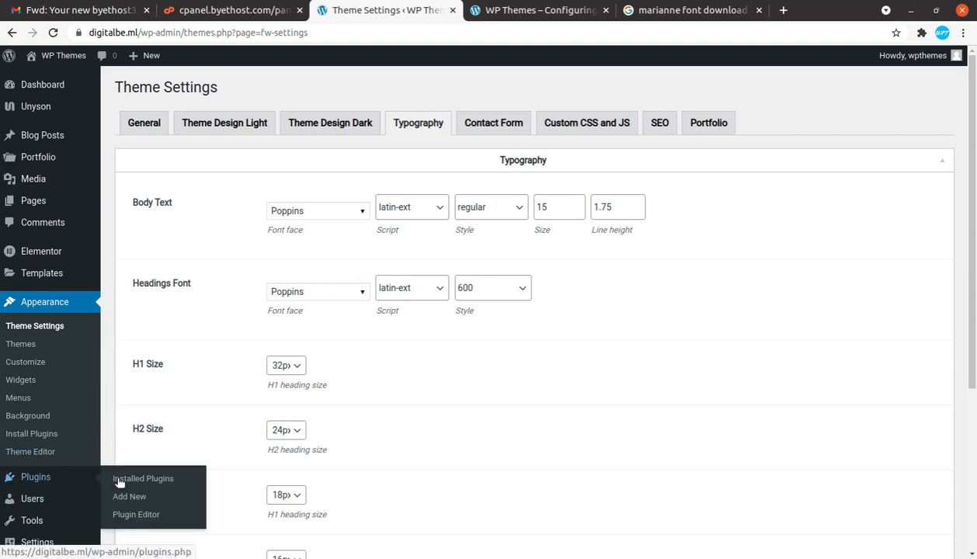
pyautogui.click(134, 503)
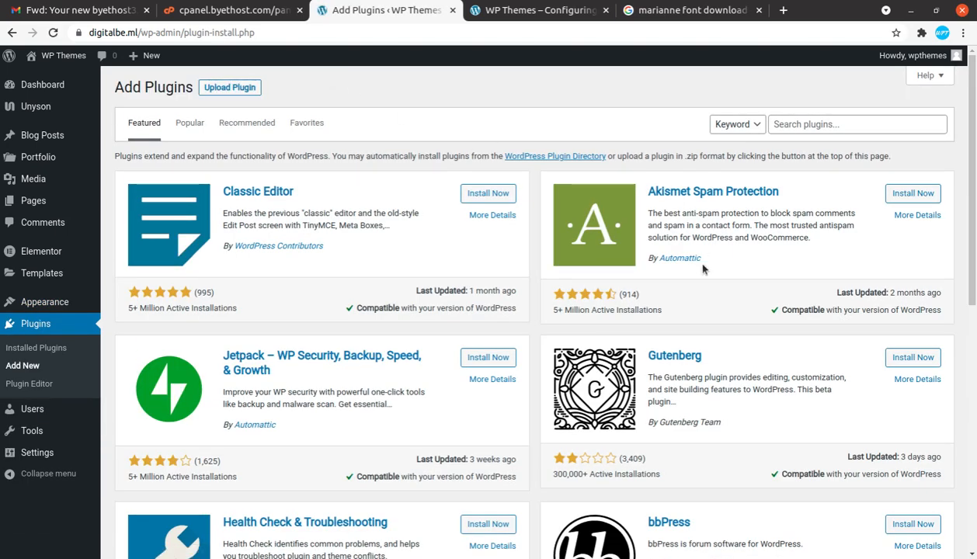
# - Search the plugin directory for "use any font" and locate the Use Any Font | Custom Font Uploader plugin
pyautogui.click(793, 128)
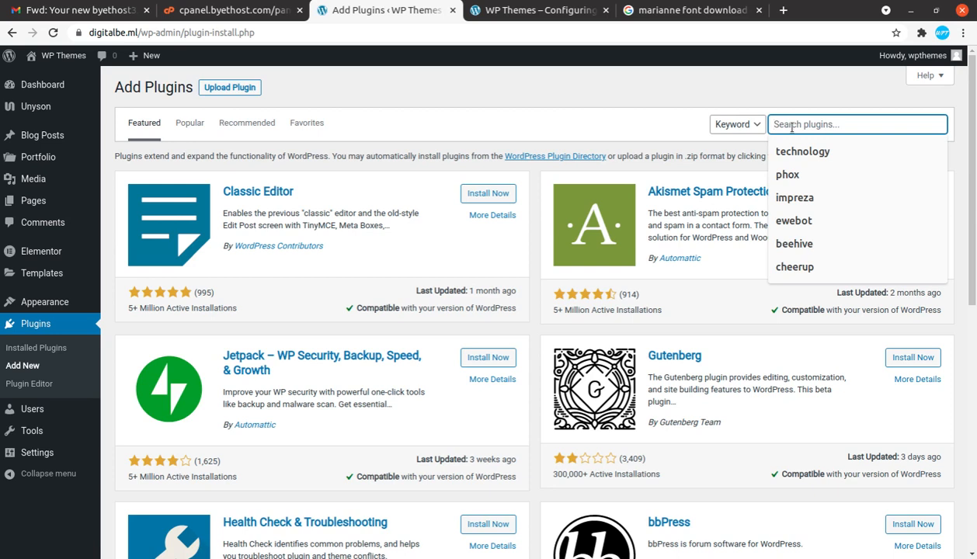
pyautogui.write('use any font')
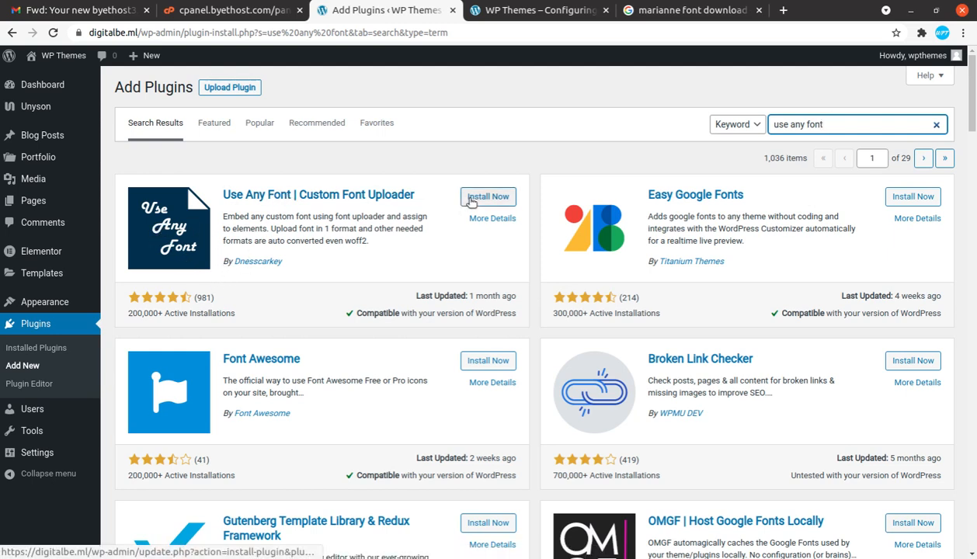
pyautogui.click(227, 195)
pyautogui.moveTo(227, 195); pyautogui.dragTo(290, 196)
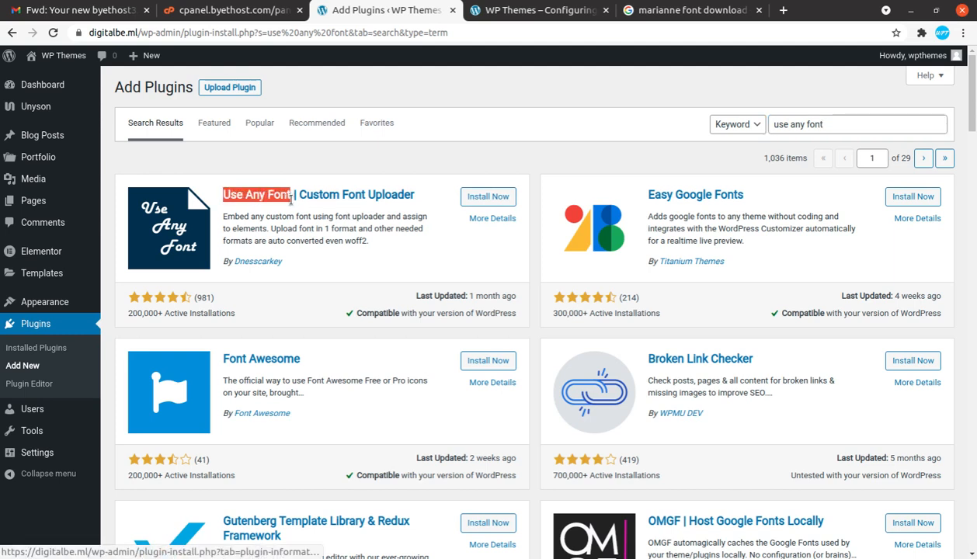
pyautogui.moveTo(416, 195); pyautogui.dragTo(298, 189)
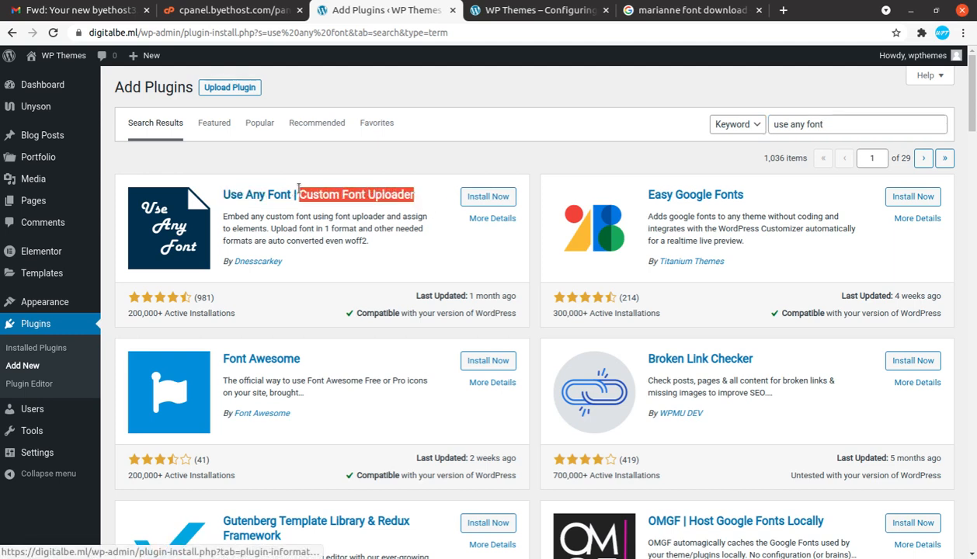
pyautogui.click(293, 264)
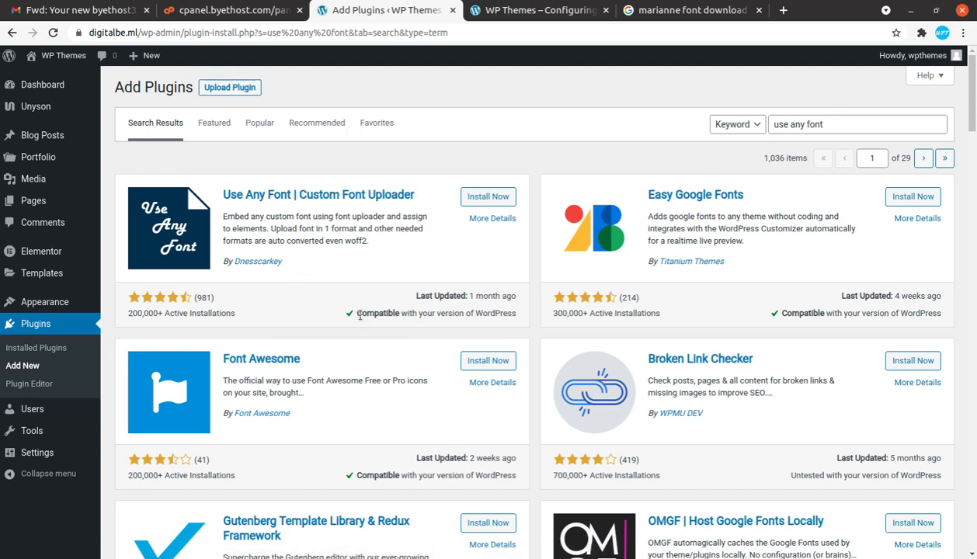
# - Install and activate the Use Any Font plugin and open its settings page
pyautogui.click(476, 204)
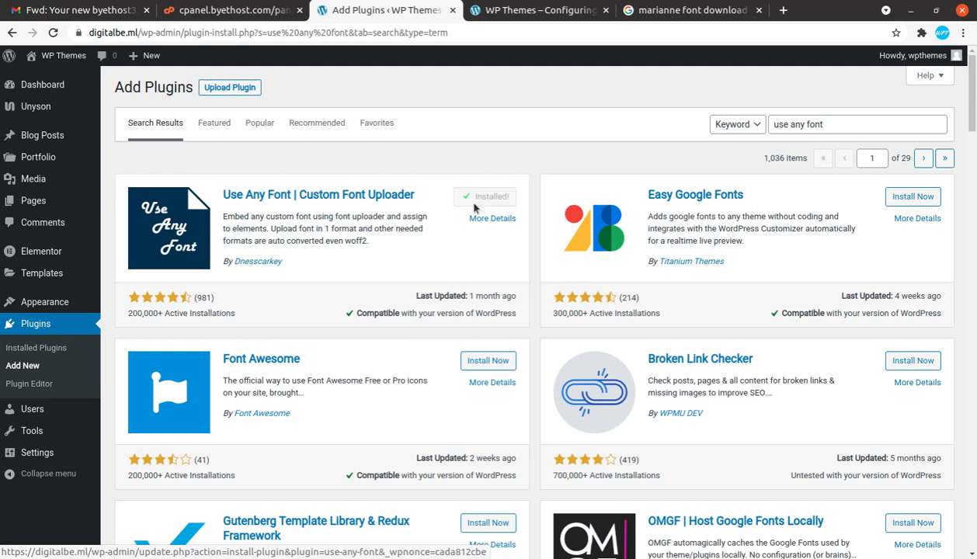
pyautogui.click(483, 205)
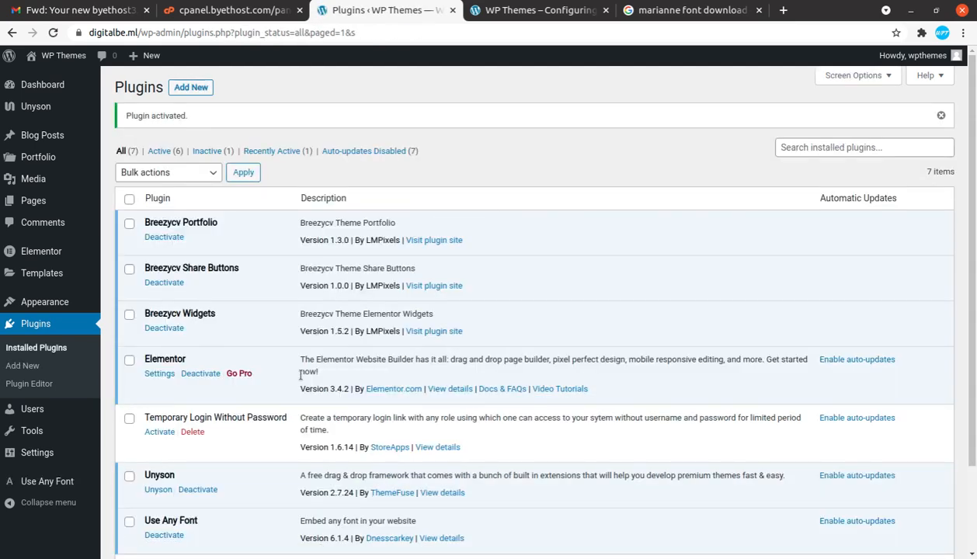
pyautogui.scroll(-3, 300, 376)
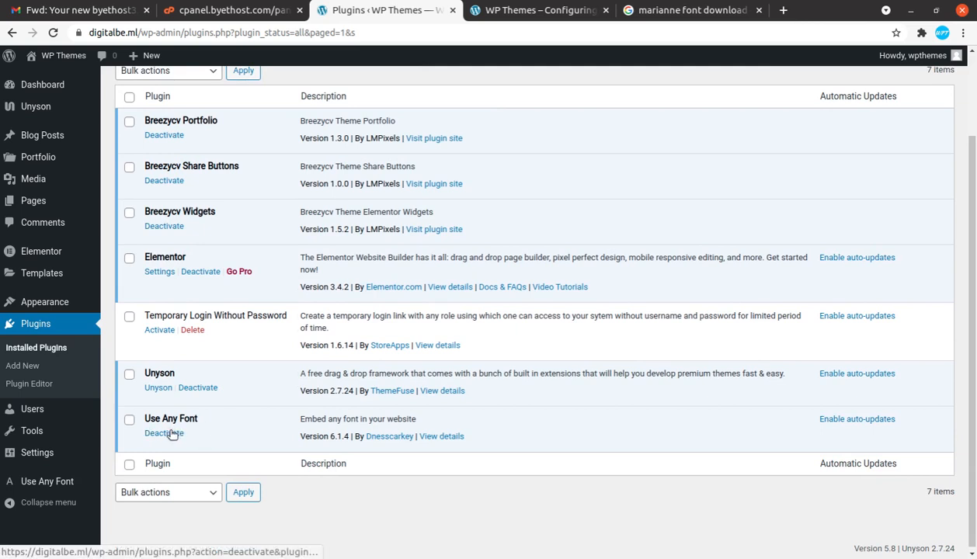
pyautogui.click(58, 481)
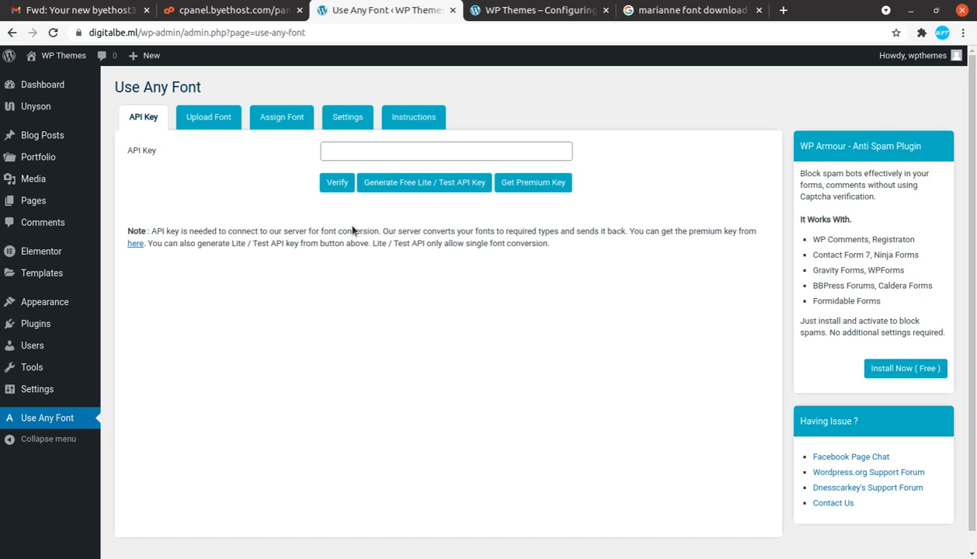
# - Download the Marianne font archive from the FFonts.net page listed in the open Google search results
pyautogui.click(668, 12)
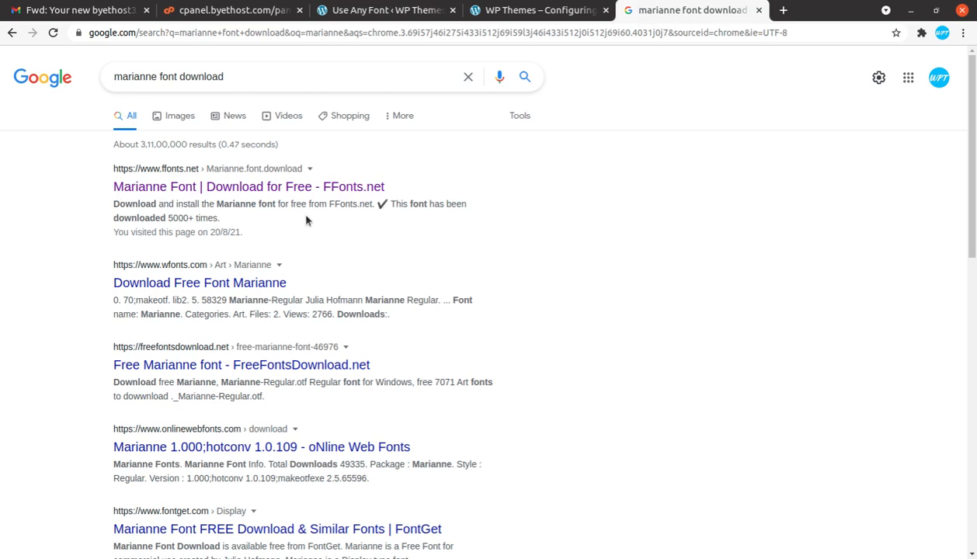
pyautogui.click(226, 193)
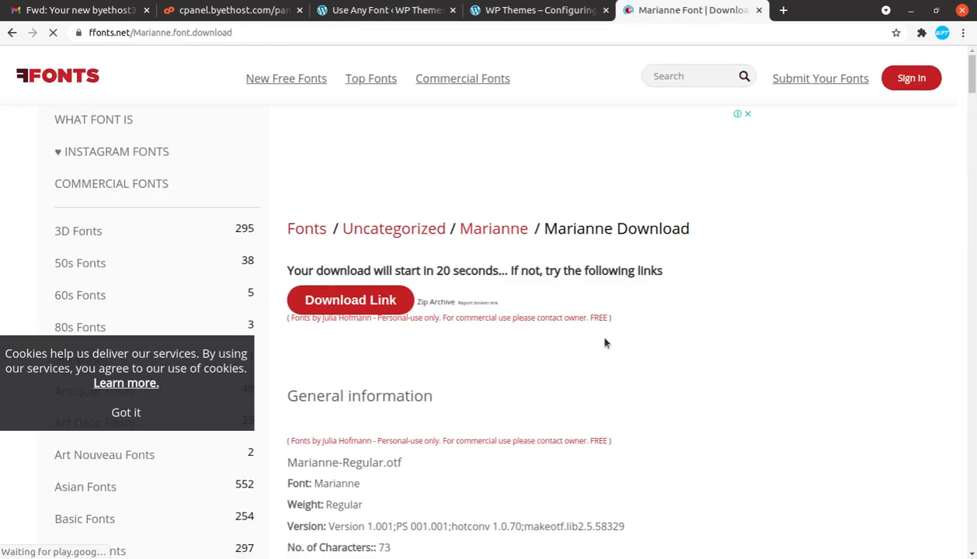
pyautogui.click(348, 305)
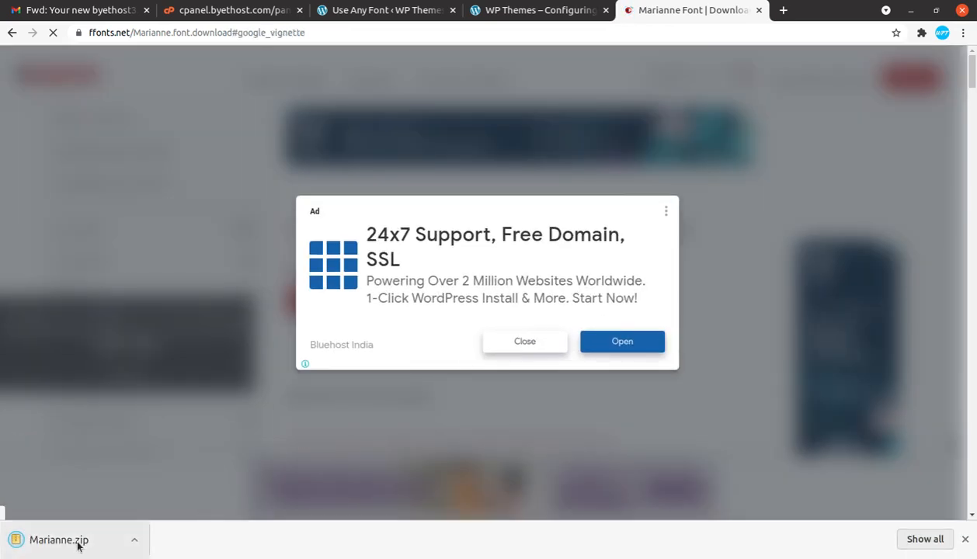
# - Extract Marianne.zip inside the Downloads folder using the file manager
pyautogui.click(1, 138)
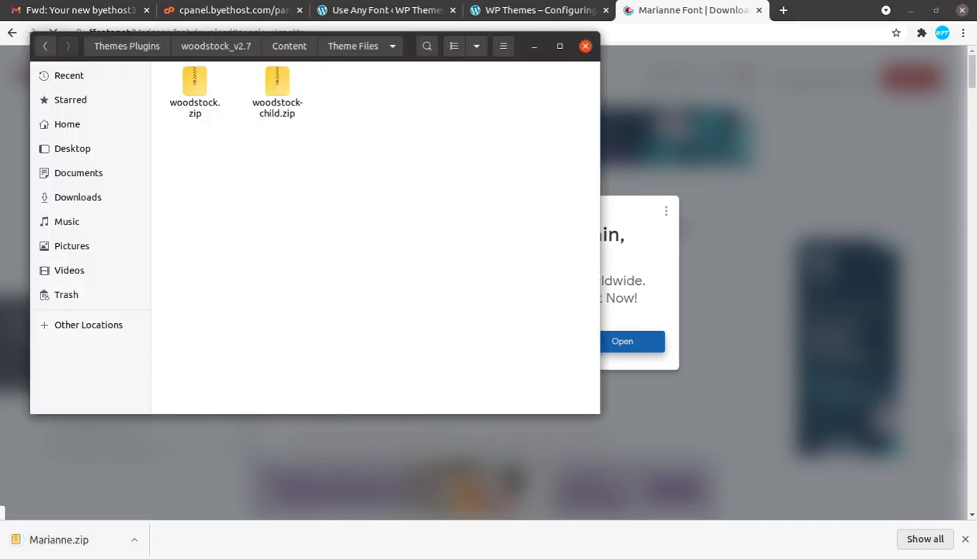
pyautogui.click(97, 196)
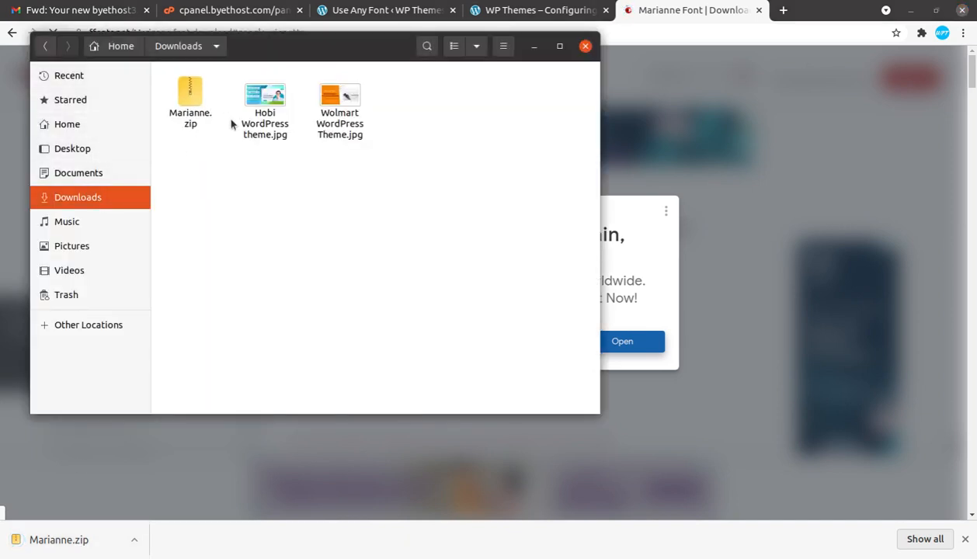
pyautogui.rightClick(180, 101)
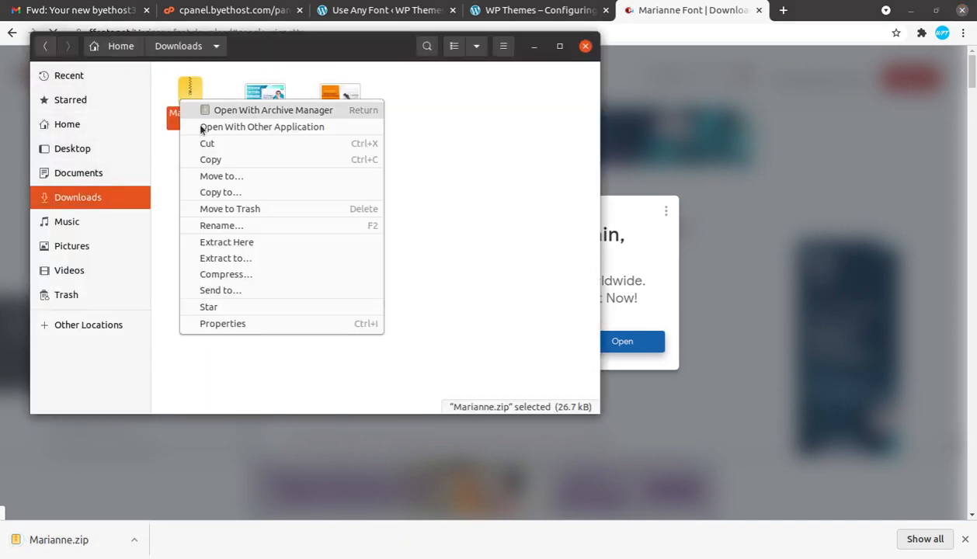
pyautogui.click(244, 244)
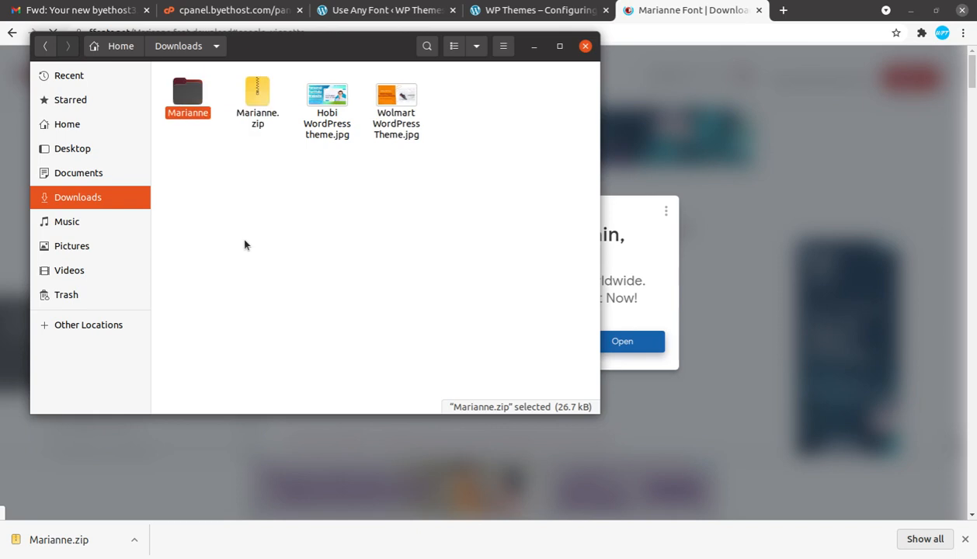
# - Locate Marianne-Regular.otf in the nested Marianne folder of the extracted archive and put the file manager away
pyautogui.doubleClick(187, 96)
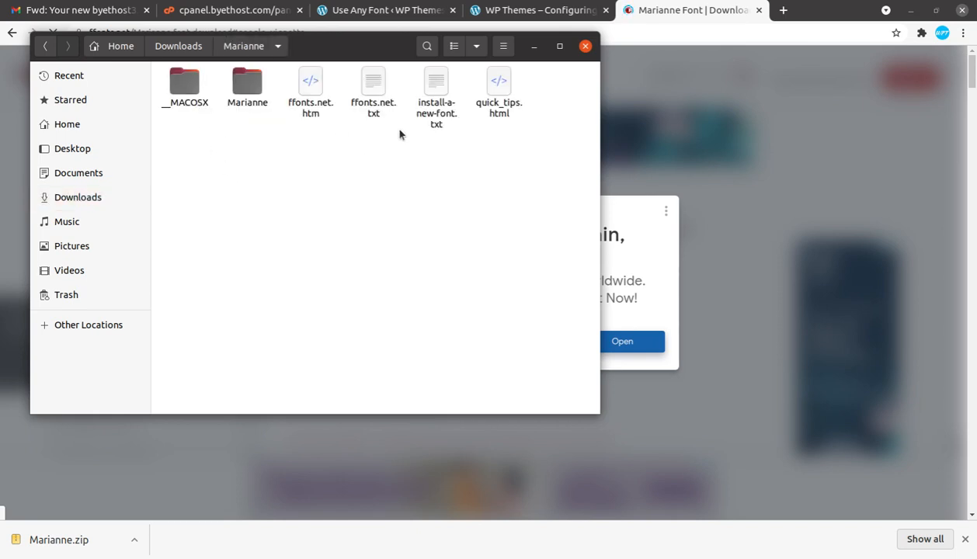
pyautogui.doubleClick(253, 90)
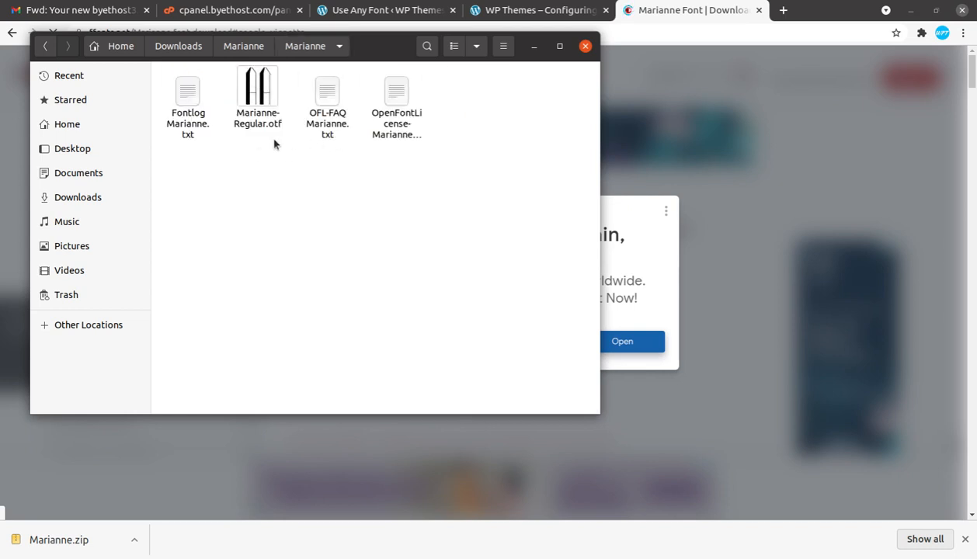
pyautogui.click(262, 125)
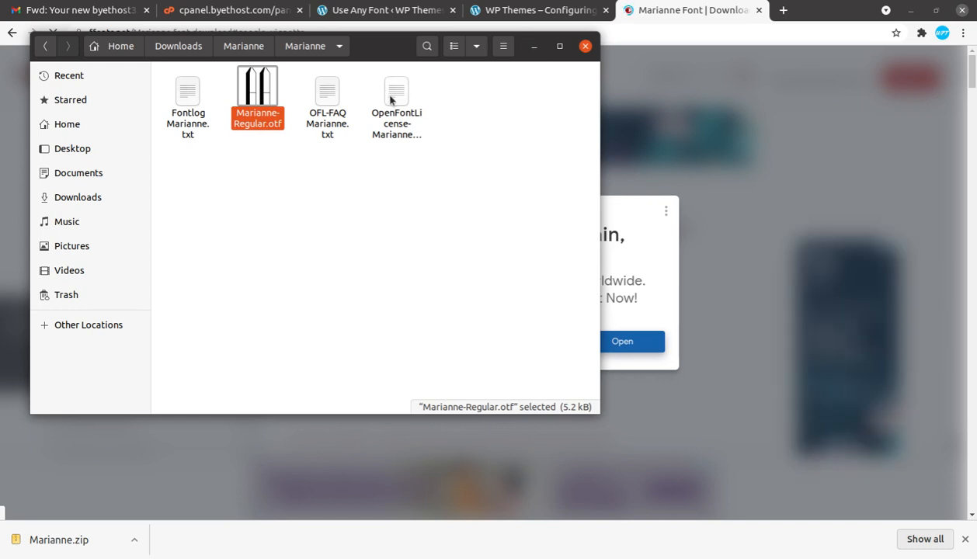
pyautogui.click(534, 47)
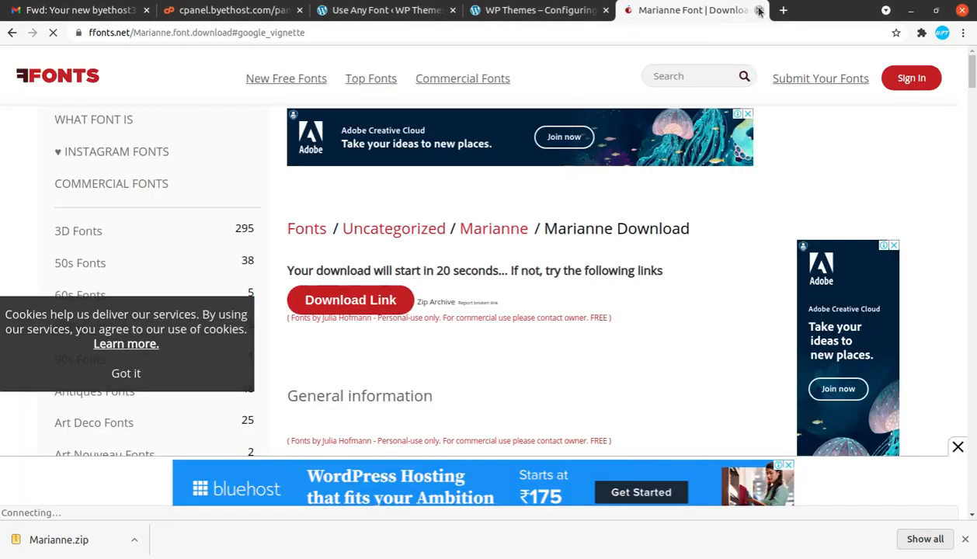
# - Close the font download page, return to the Use Any Font settings and dismiss the browser's download bar
pyautogui.click(760, 11)
pyautogui.click(380, 10)
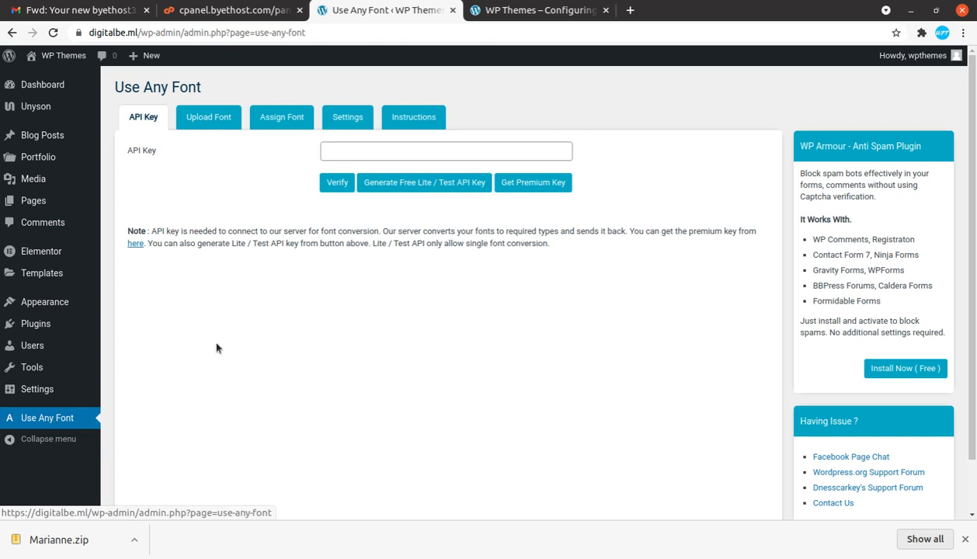
pyautogui.click(965, 540)
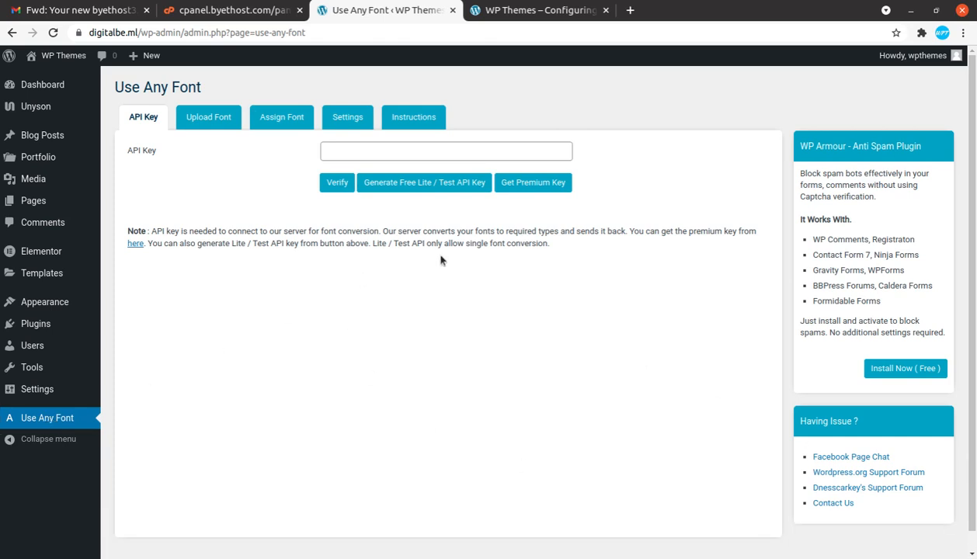
# - Generate a free Lite / Test API key for Use Any Font and verify it
pyautogui.click(393, 185)
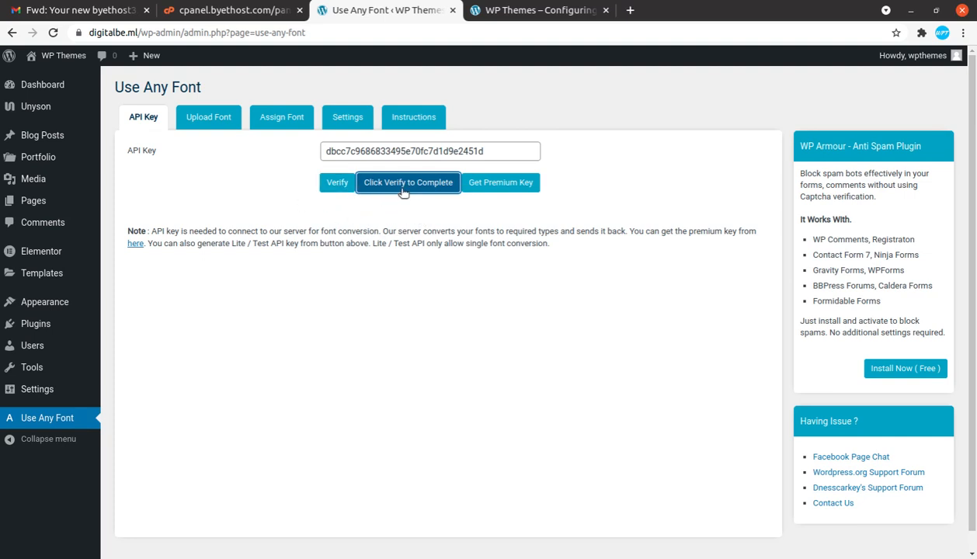
pyautogui.moveTo(497, 151); pyautogui.dragTo(322, 151)
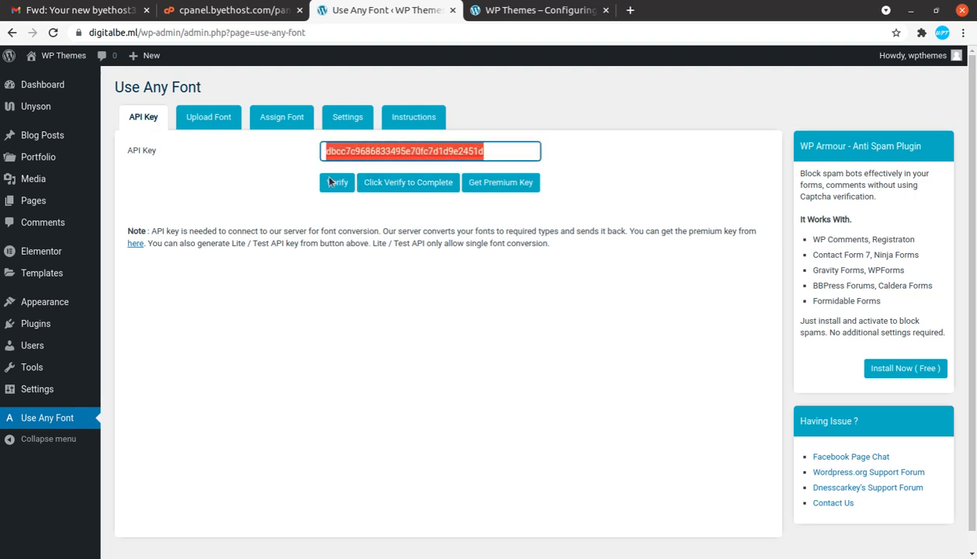
pyautogui.click(388, 211)
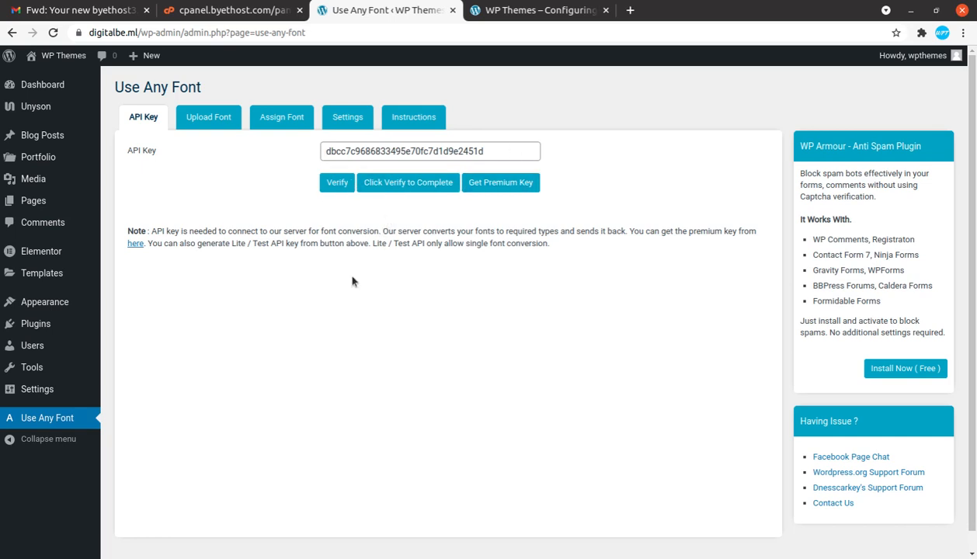
pyautogui.click(386, 184)
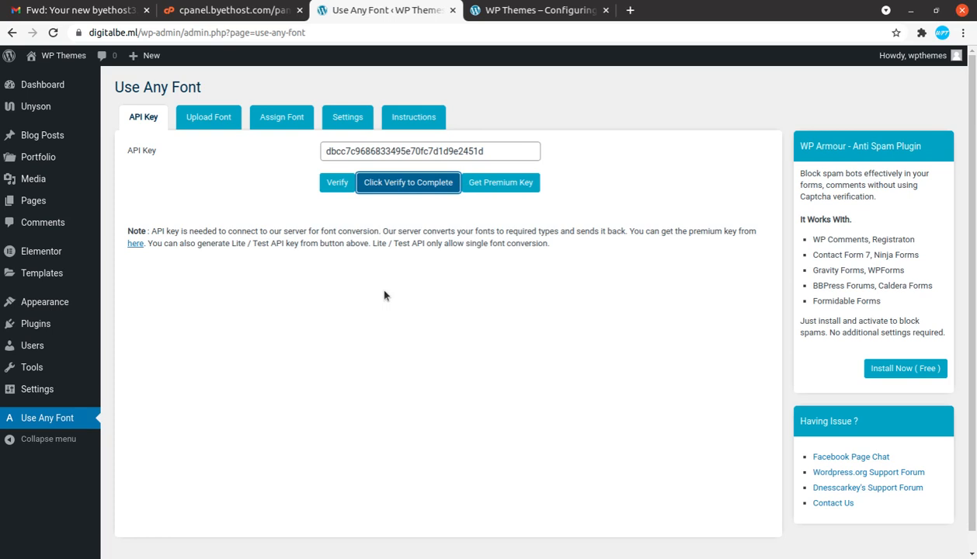
pyautogui.click(342, 184)
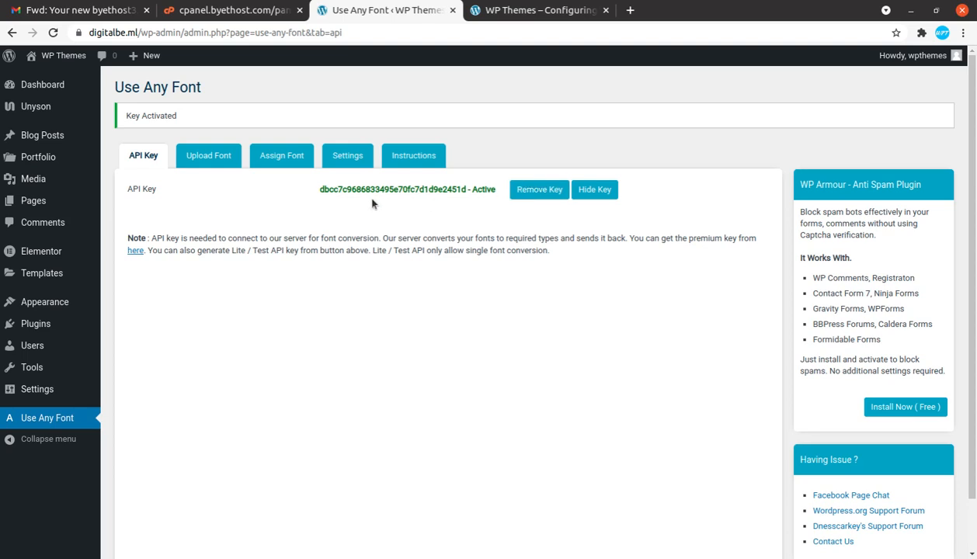
# - Delete the existing Marianne font from the plugin's uploaded fonts and confirm the deletion
pyautogui.click(226, 160)
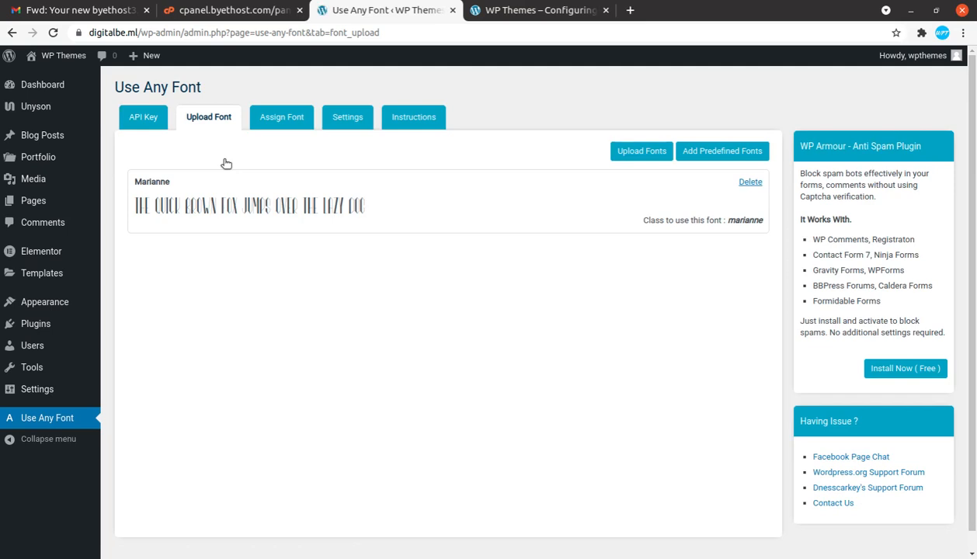
pyautogui.click(747, 184)
pyautogui.click(585, 111)
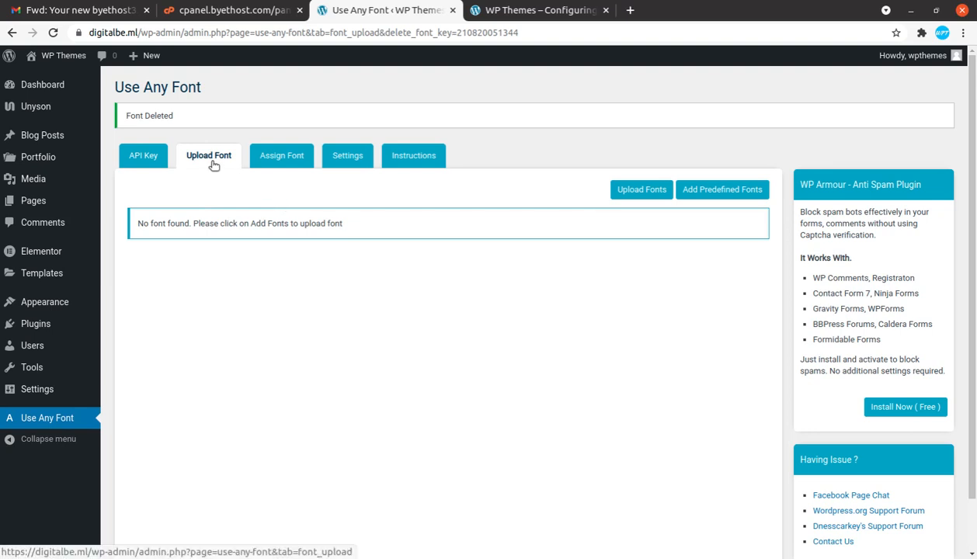
# - Open the form for uploading a new font and check the accepted font file formats
pyautogui.click(638, 193)
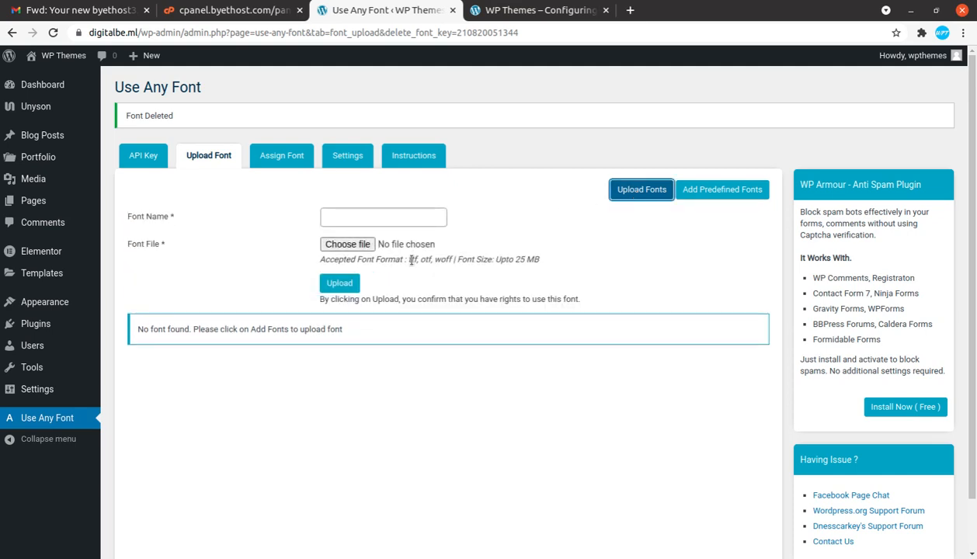
pyautogui.moveTo(399, 259); pyautogui.dragTo(427, 260)
pyautogui.click(435, 268)
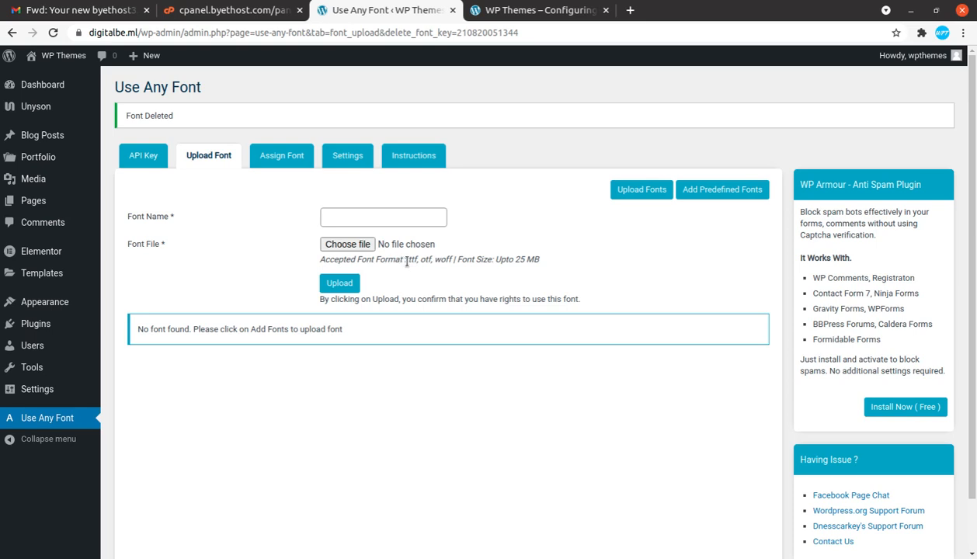
pyautogui.moveTo(407, 262); pyautogui.dragTo(449, 261)
pyautogui.click(426, 285)
# - Choose Marianne-Regular.otf from the extracted Marianne folder as the font file and try to upload it without a font name
pyautogui.click(357, 247)
pyautogui.doubleClick(290, 89)
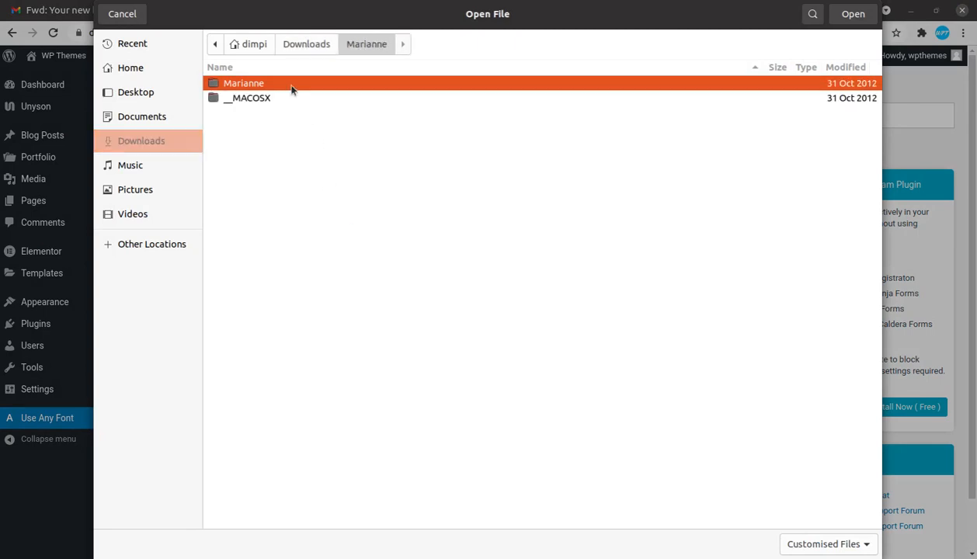
pyautogui.doubleClick(291, 87)
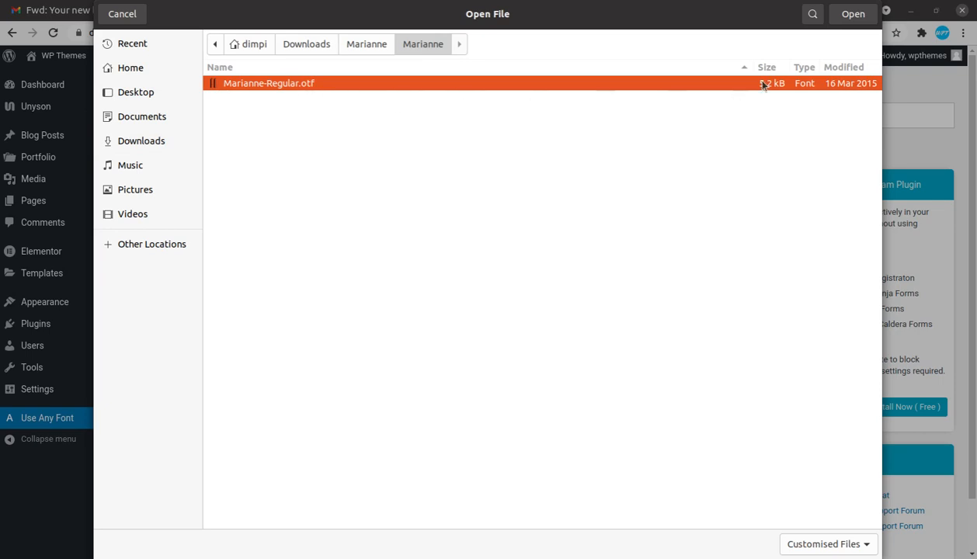
pyautogui.click(850, 16)
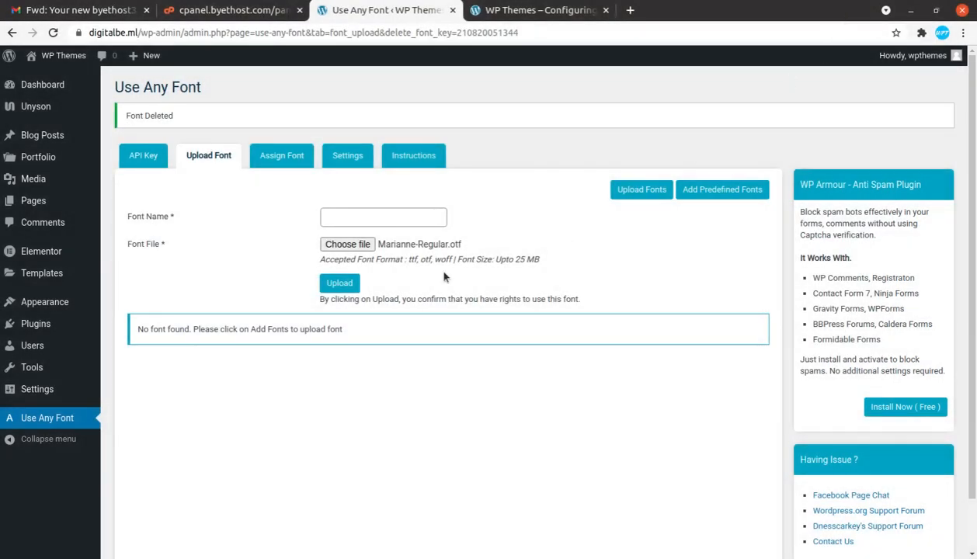
pyautogui.click(339, 283)
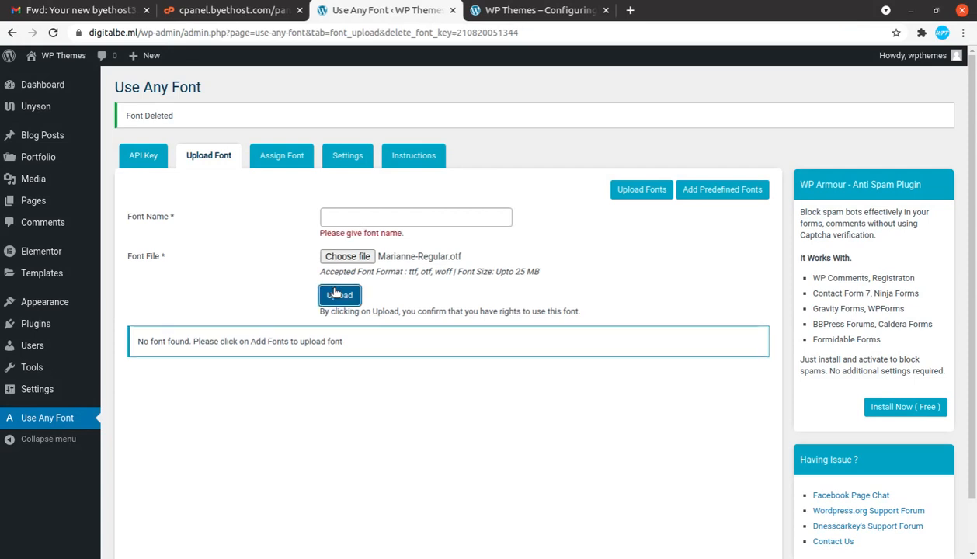
# - Name the font marianne, upload it, and check its sample text in the font list
pyautogui.click(353, 220)
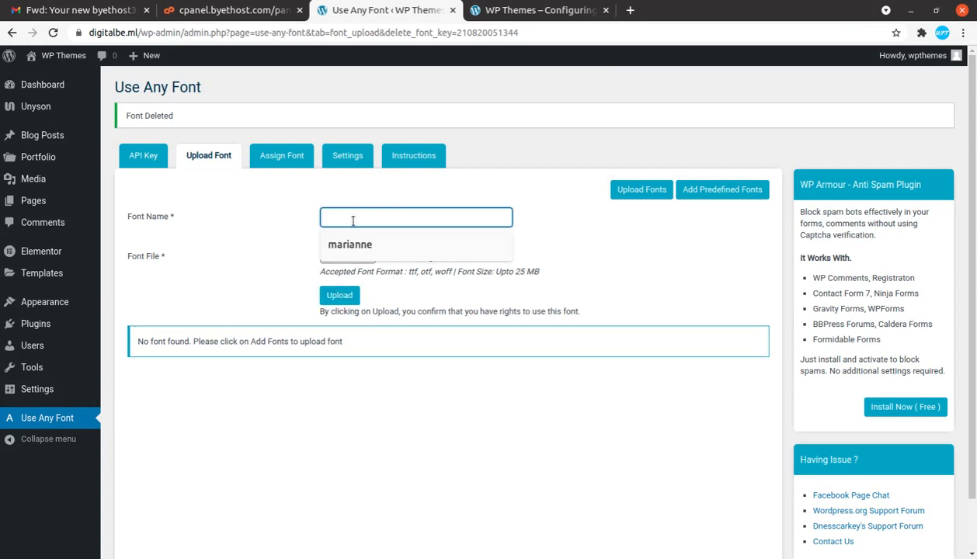
pyautogui.click(350, 244)
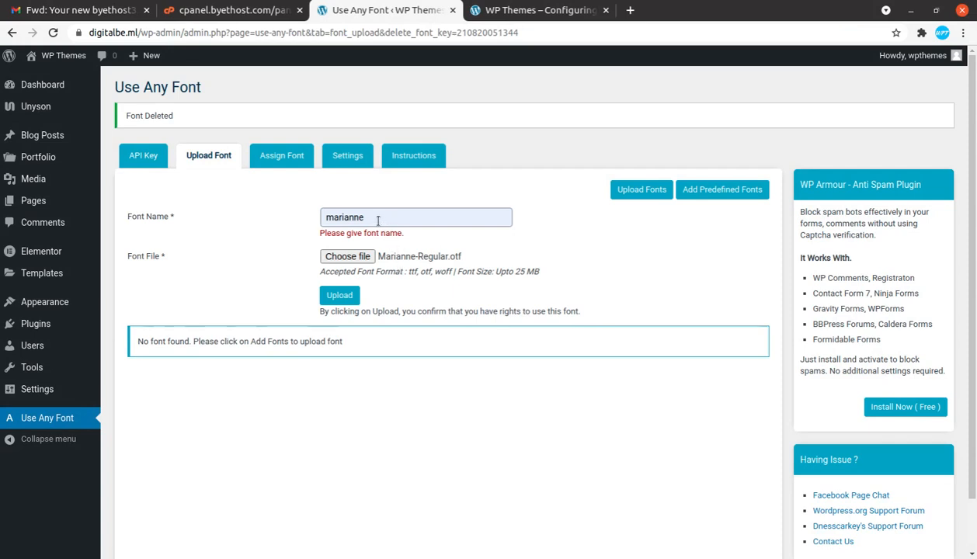
pyautogui.click(342, 298)
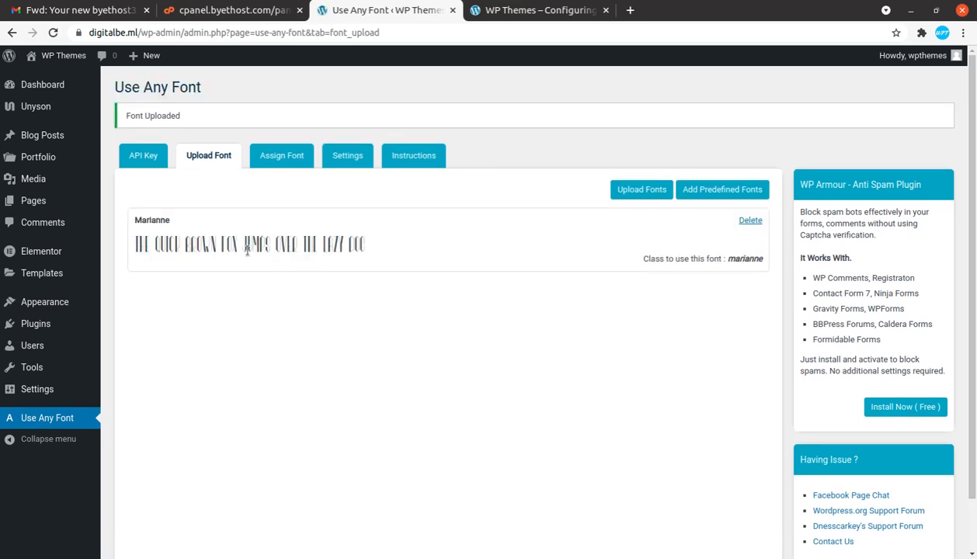
pyautogui.moveTo(170, 241); pyautogui.dragTo(398, 244)
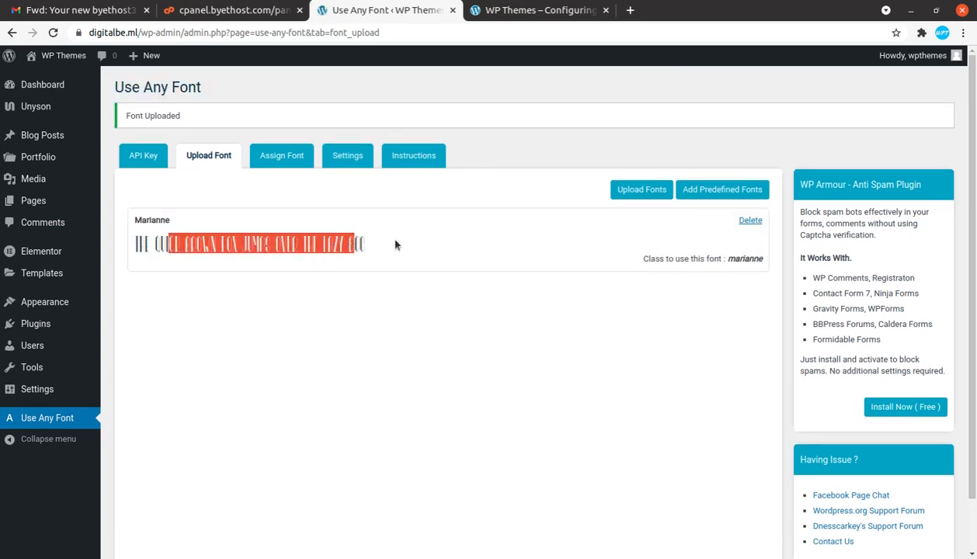
# - Examine the text font on the live site's Home, About Me, Resume and Portfolio pages
pyautogui.click(531, 12)
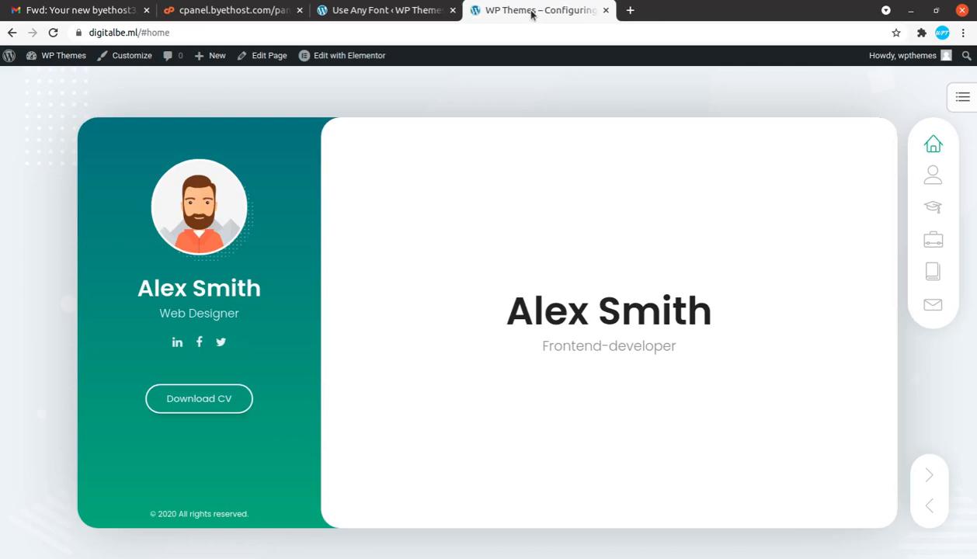
pyautogui.moveTo(504, 325); pyautogui.dragTo(709, 328)
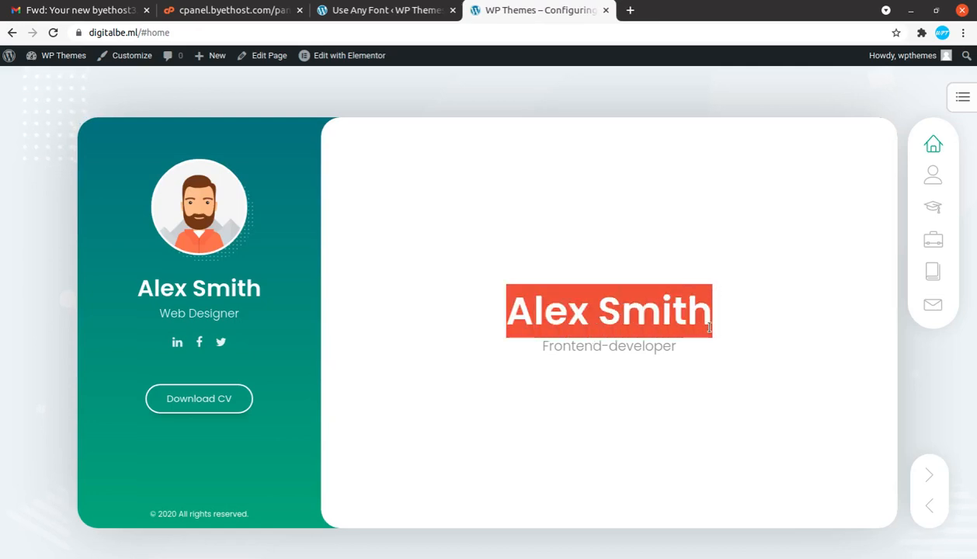
pyautogui.click(934, 176)
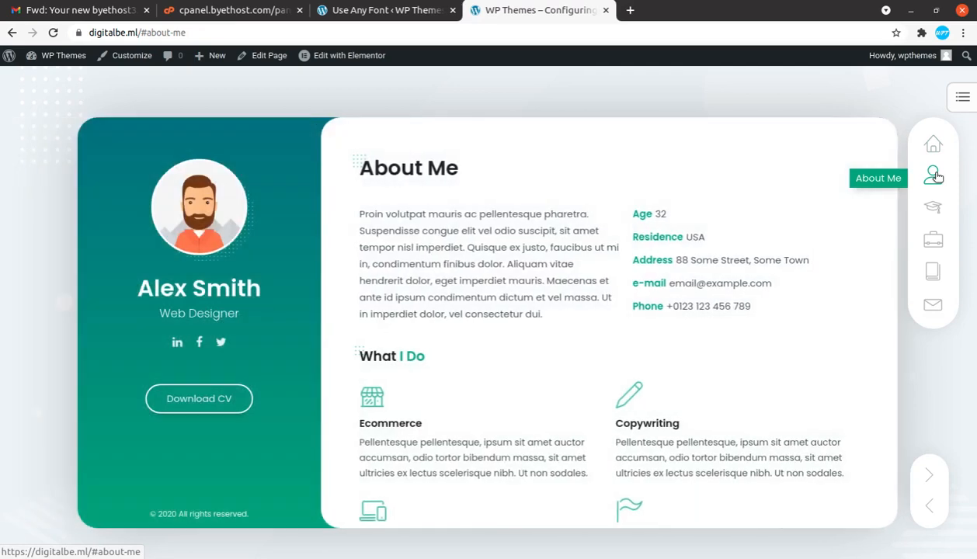
pyautogui.click(934, 210)
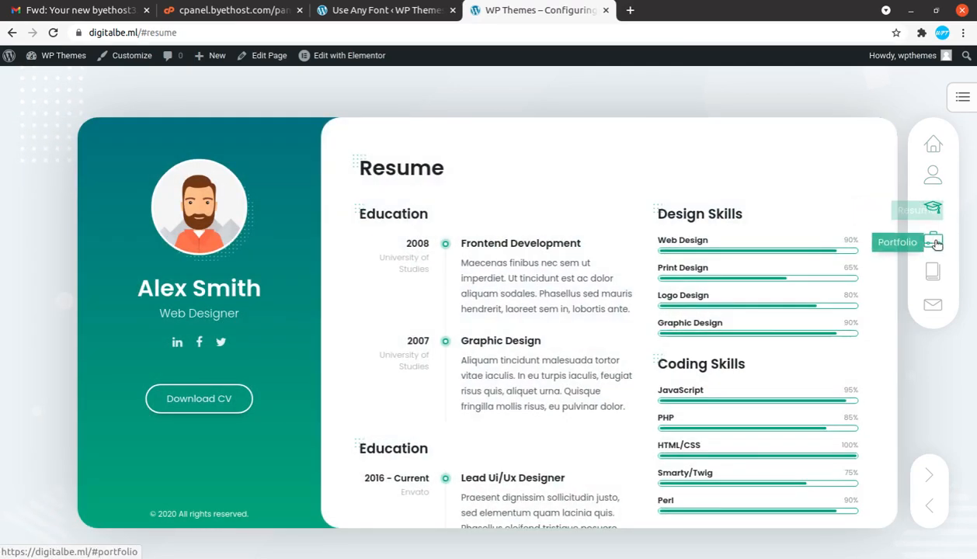
pyautogui.click(935, 242)
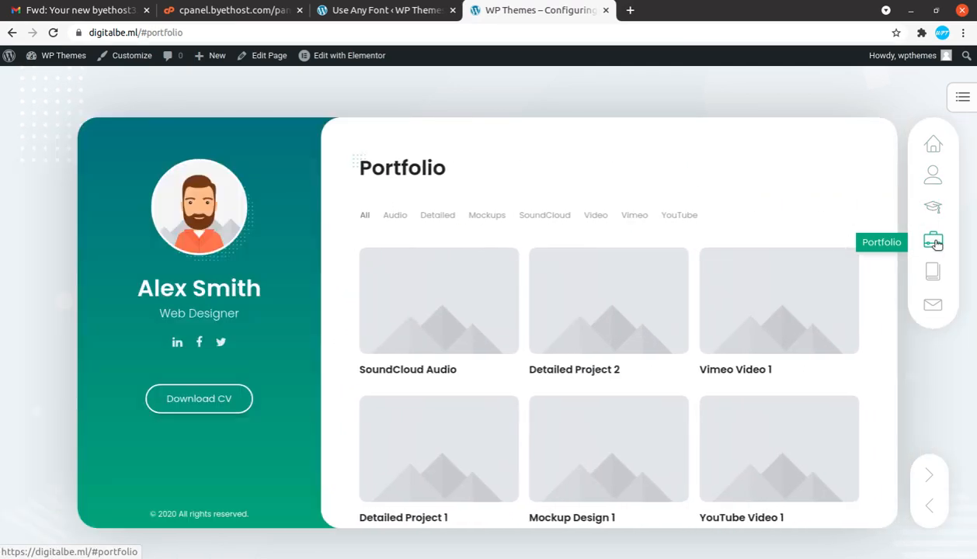
pyautogui.click(934, 177)
pyautogui.moveTo(536, 311); pyautogui.dragTo(360, 225)
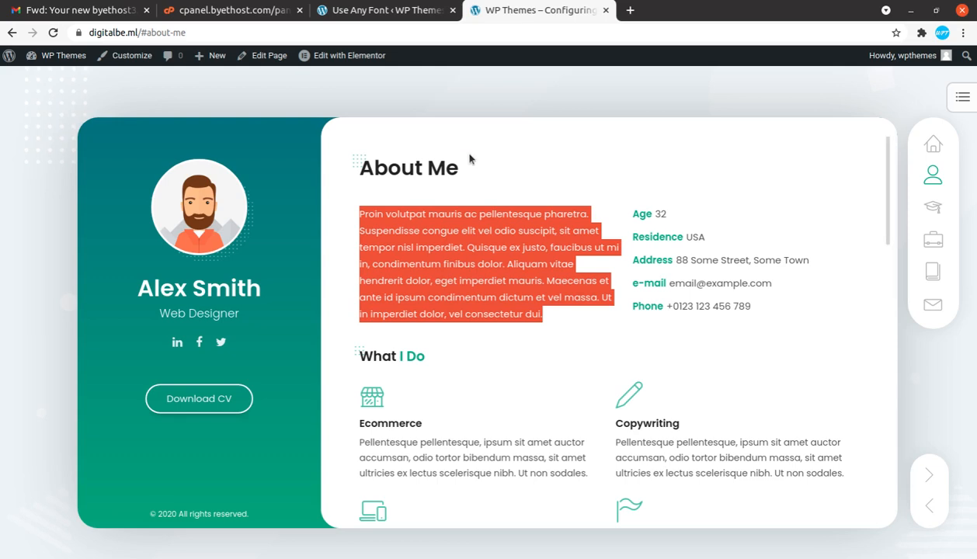
# - Examine the body and headings font options in the theme's typography settings
pyautogui.click(410, 12)
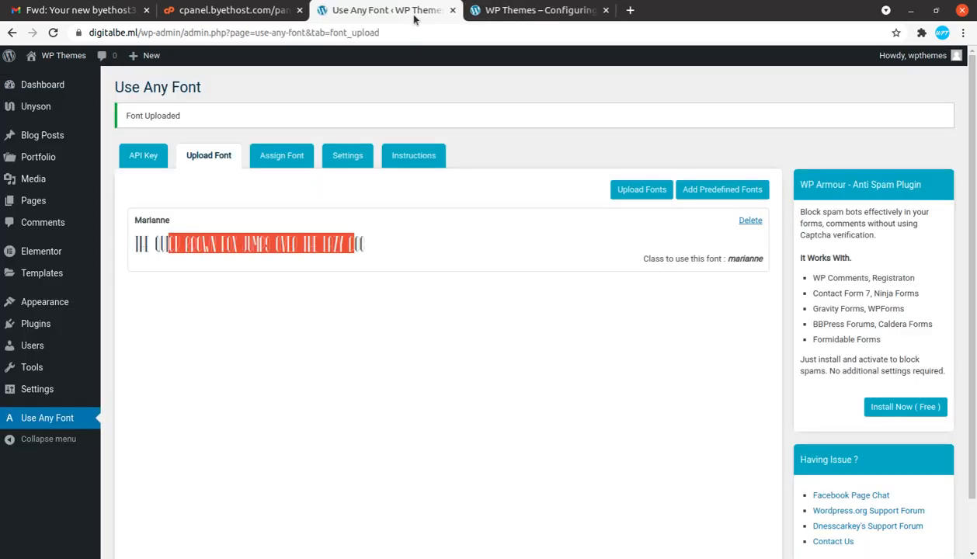
pyautogui.moveTo(56, 305)
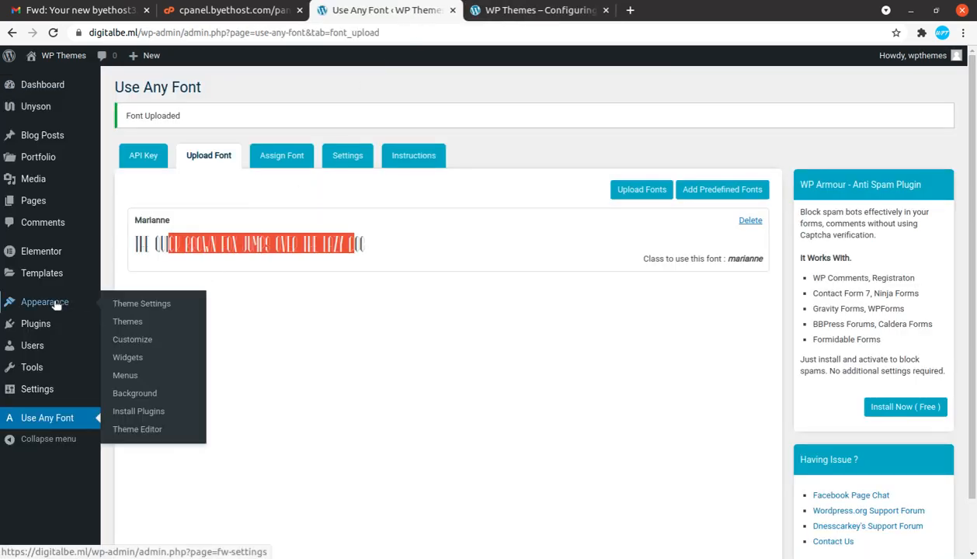
pyautogui.click(155, 310)
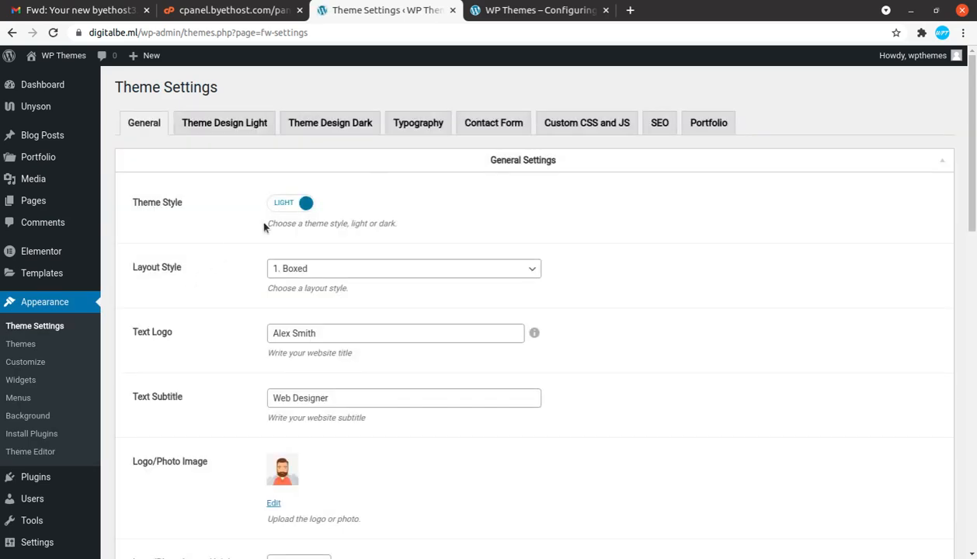
pyautogui.click(420, 126)
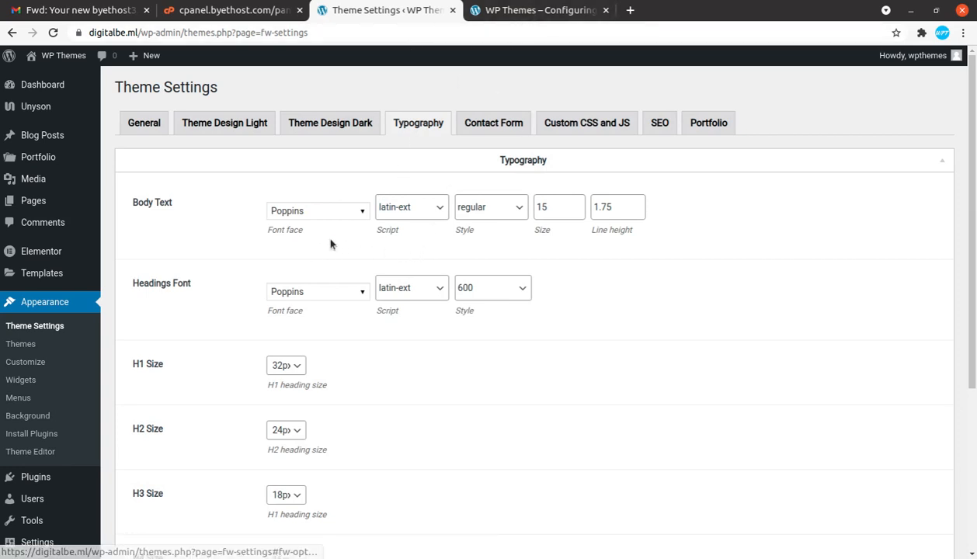
pyautogui.scroll(-3, 124, 443)
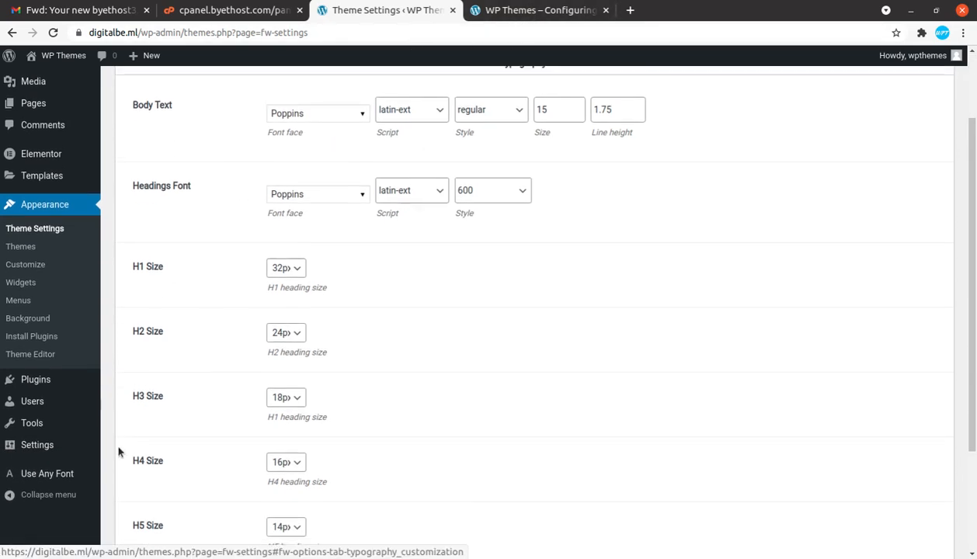
# - Return to Use Any Font, check the uploaded font, and open the font assignment form with its list of elements
pyautogui.click(60, 473)
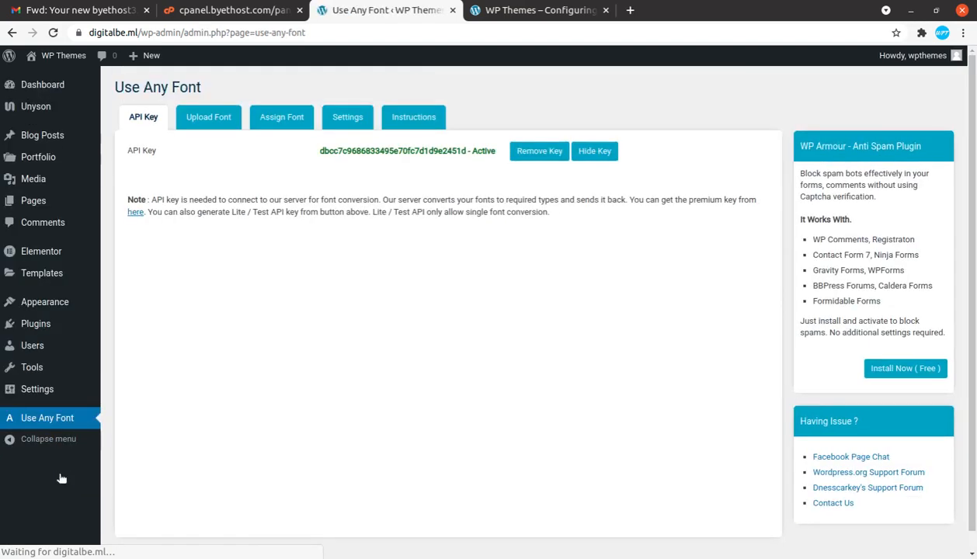
pyautogui.click(213, 121)
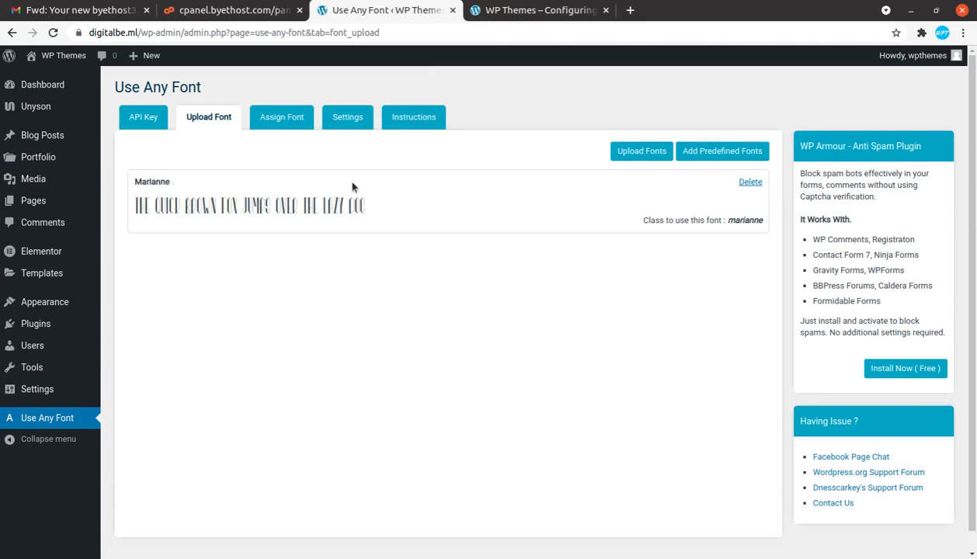
pyautogui.click(284, 120)
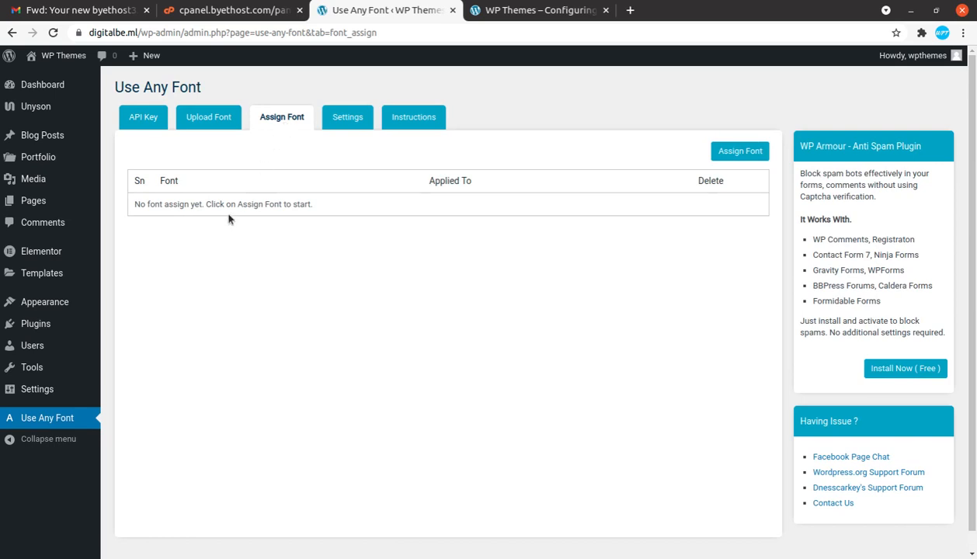
pyautogui.click(729, 155)
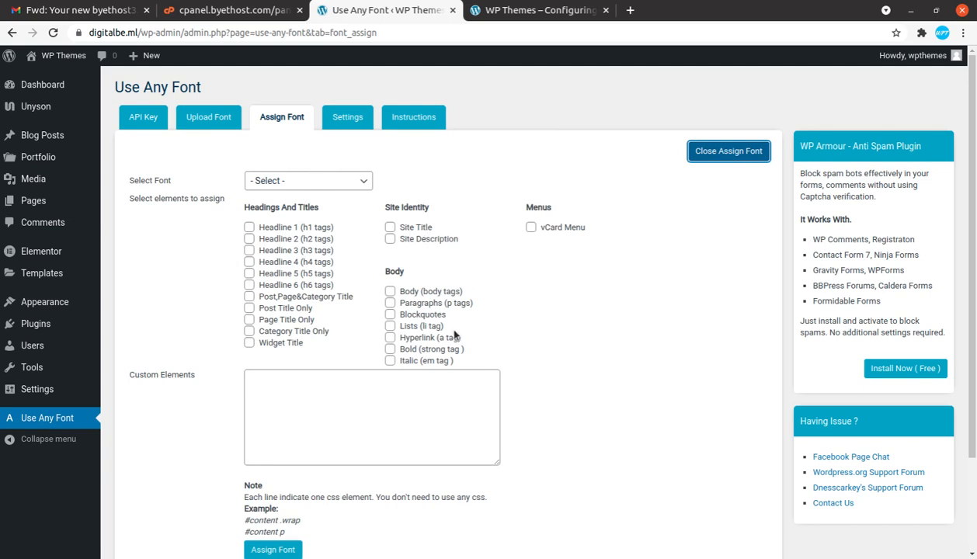
pyautogui.scroll(-2, 448, 327)
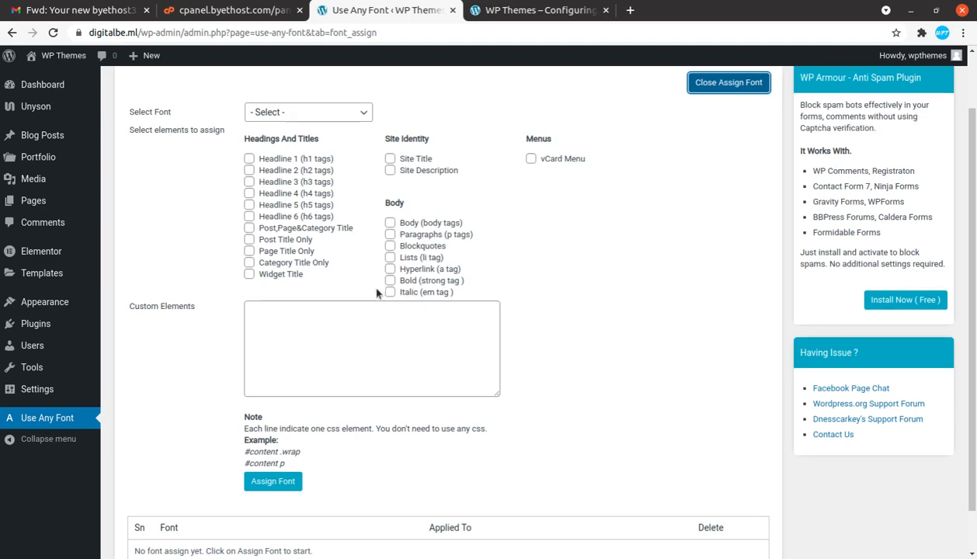
pyautogui.scroll(-1, 376, 288)
pyautogui.scroll(2, 376, 288)
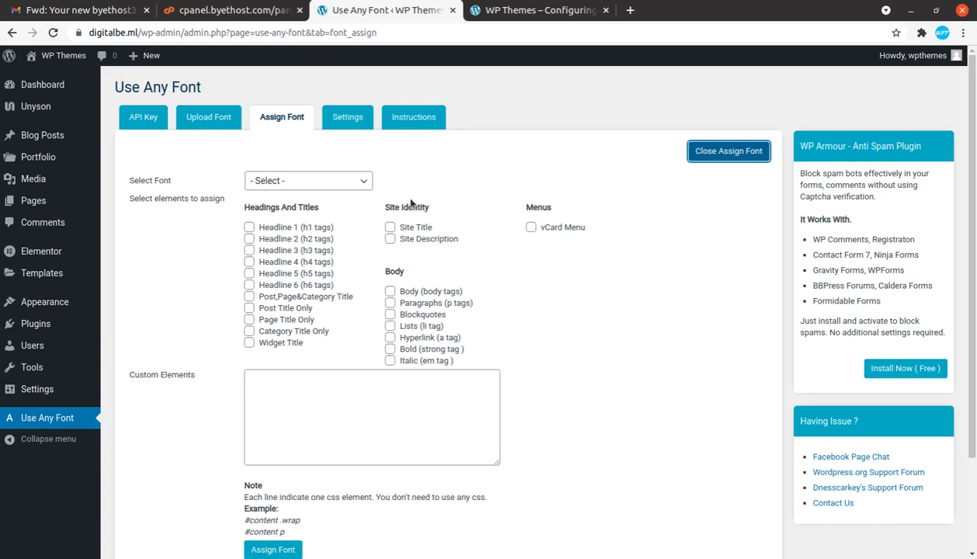
# - Include the Site Title and all Headings And Titles elements, from Headline 1 through Widget Title, in the font assignment
pyautogui.click(390, 227)
pyautogui.click(249, 228)
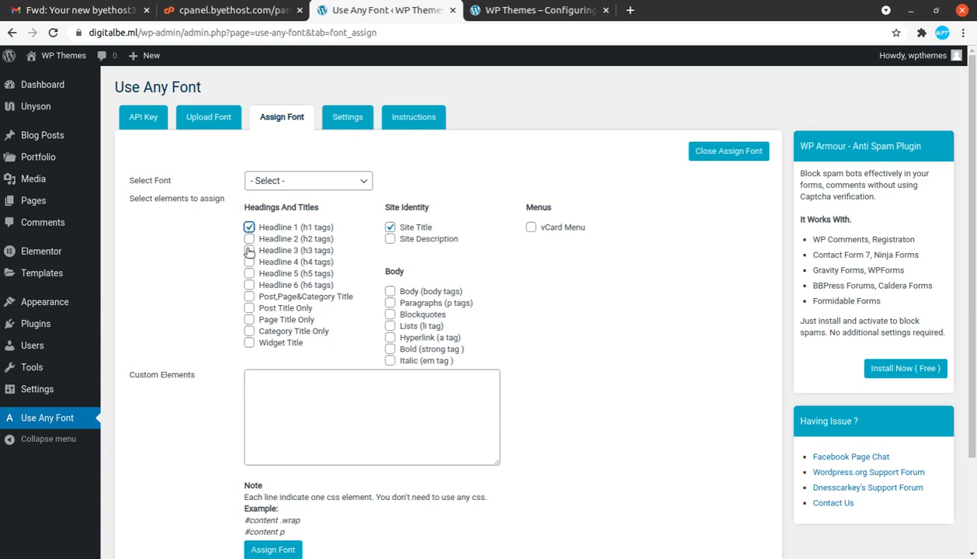
pyautogui.click(248, 250)
pyautogui.click(249, 239)
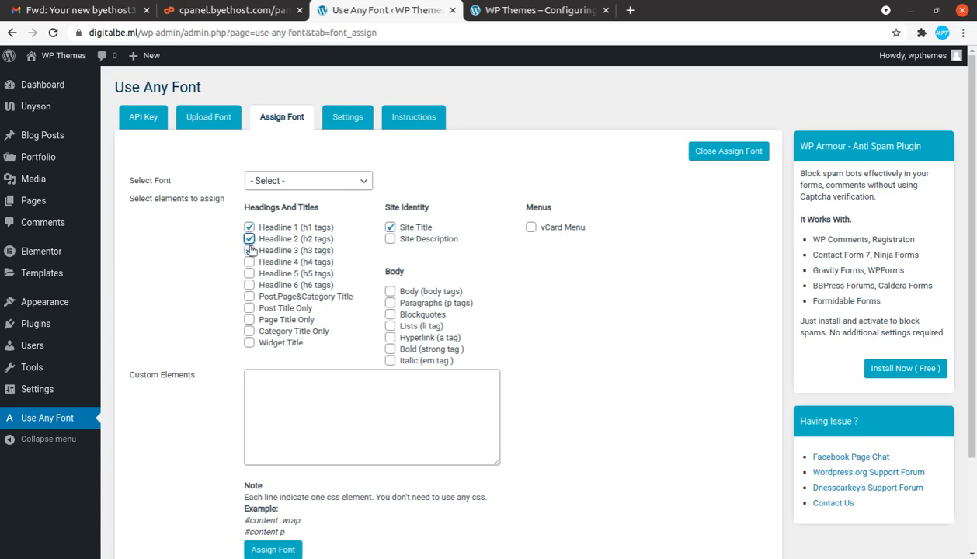
pyautogui.click(249, 285)
pyautogui.click(249, 273)
pyautogui.click(249, 261)
pyautogui.click(249, 297)
pyautogui.click(248, 309)
pyautogui.click(248, 320)
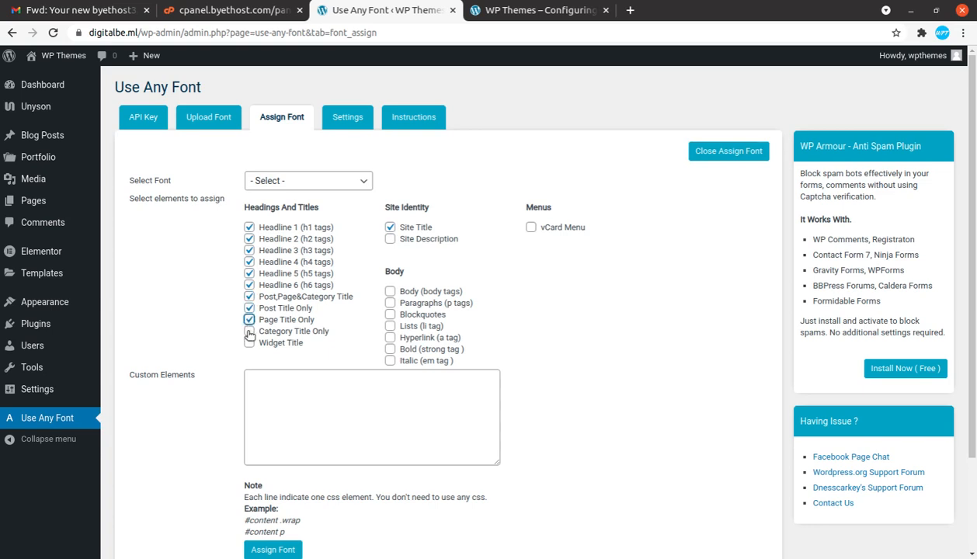
pyautogui.click(248, 332)
pyautogui.click(249, 342)
# - Include all Body elements, the Site Description and the vCard Menu in the font assignment
pyautogui.click(390, 360)
pyautogui.click(390, 349)
pyautogui.click(390, 337)
pyautogui.click(390, 326)
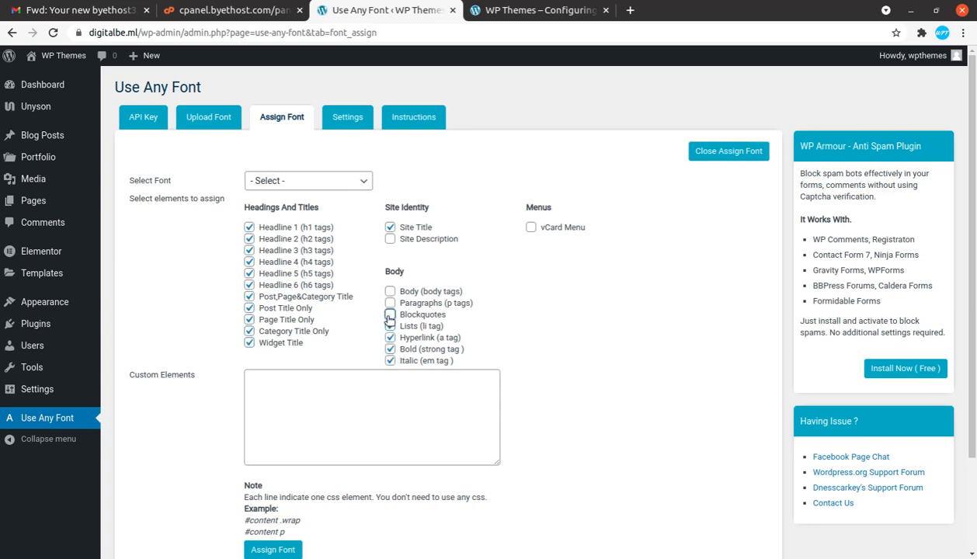
pyautogui.click(390, 315)
pyautogui.click(390, 303)
pyautogui.click(390, 291)
pyautogui.click(390, 239)
pyautogui.click(531, 227)
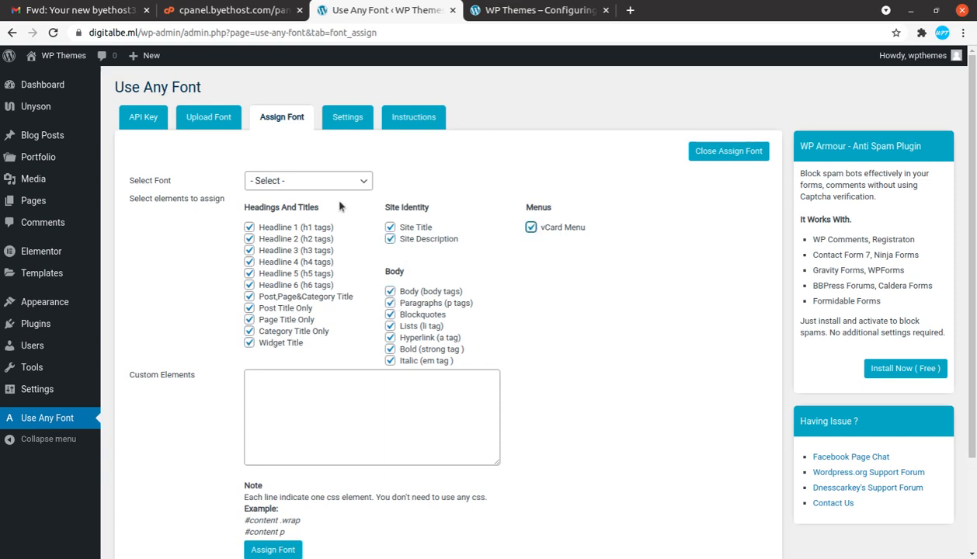
# - Choose marianne as the font, review the custom elements example while leaving that field empty, and assign the font to the selected elements
pyautogui.click(300, 184)
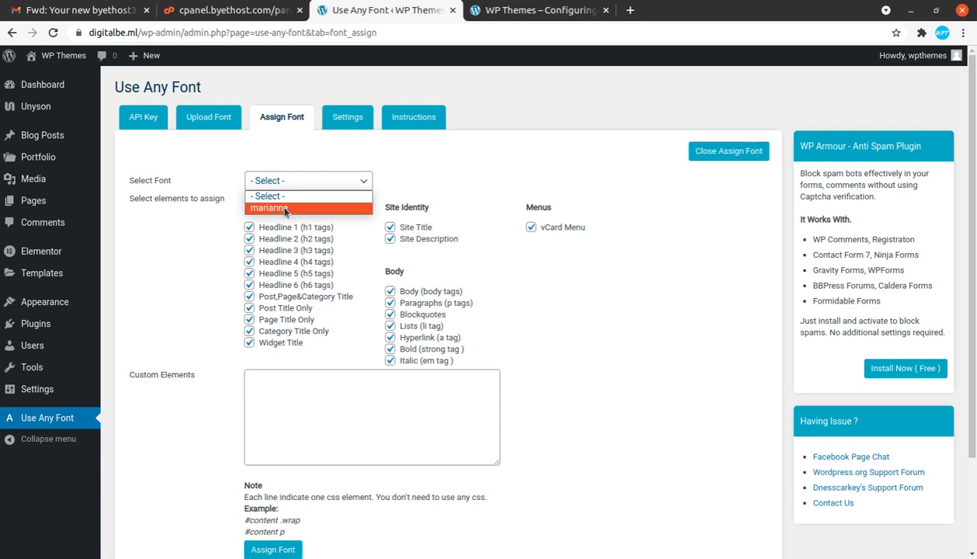
pyautogui.click(281, 208)
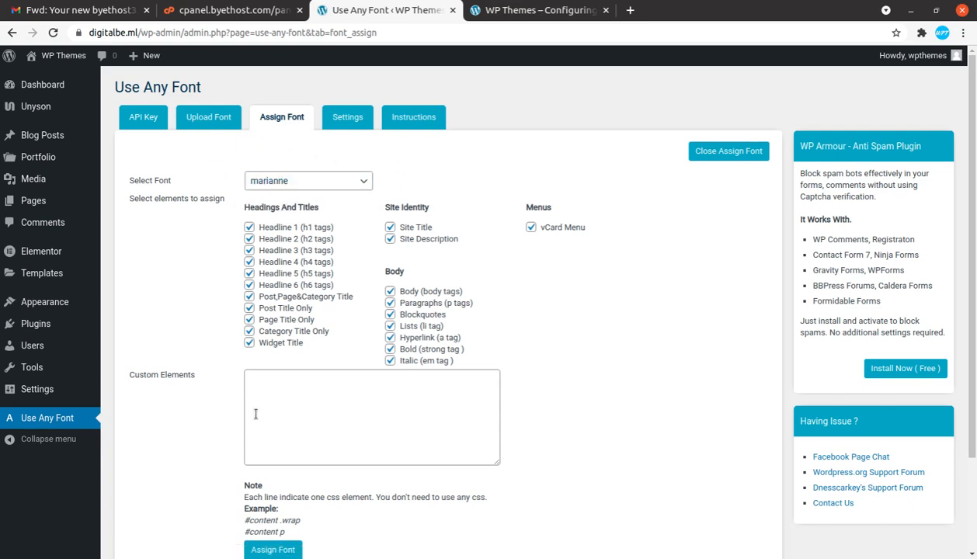
pyautogui.scroll(-1, 255, 414)
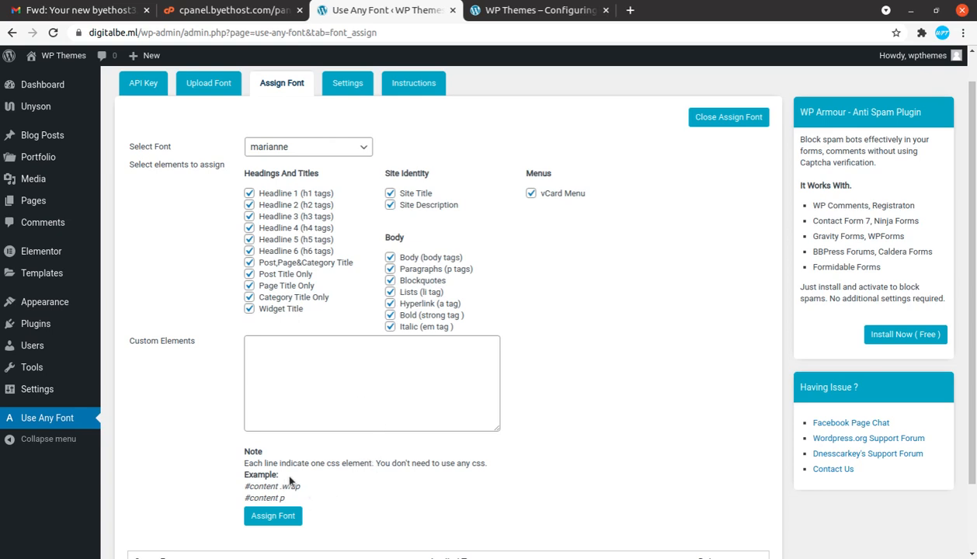
pyautogui.moveTo(301, 487); pyautogui.dragTo(243, 488)
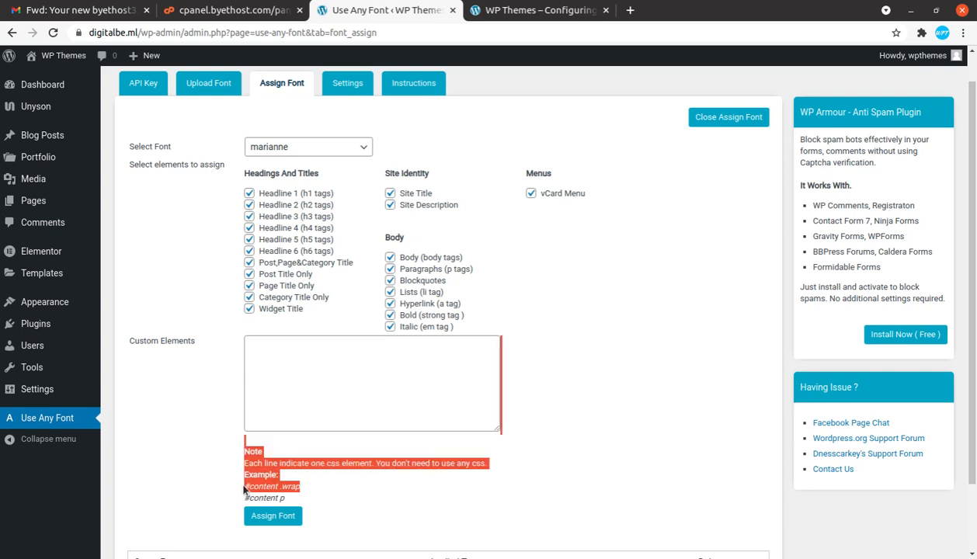
pyautogui.moveTo(315, 498); pyautogui.dragTo(309, 488)
pyautogui.click(347, 486)
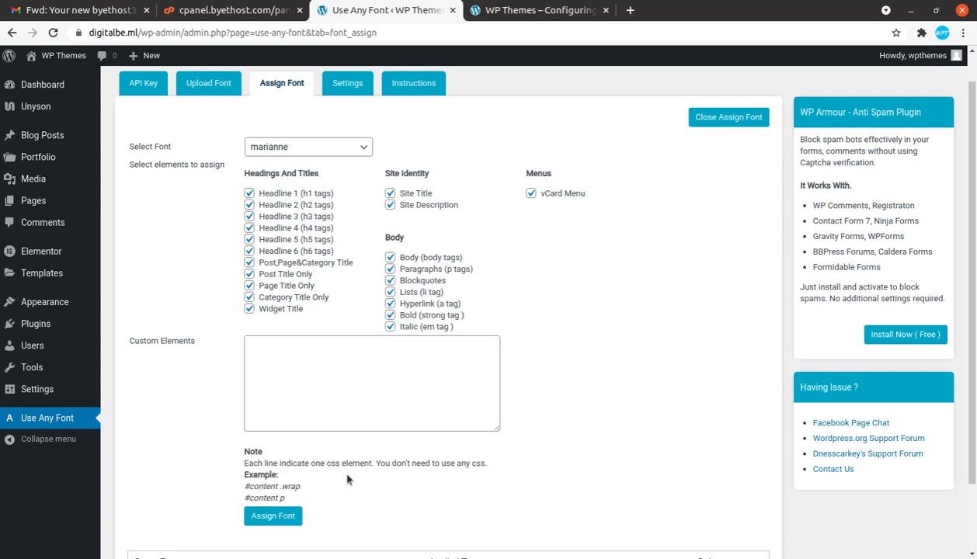
pyautogui.click(310, 367)
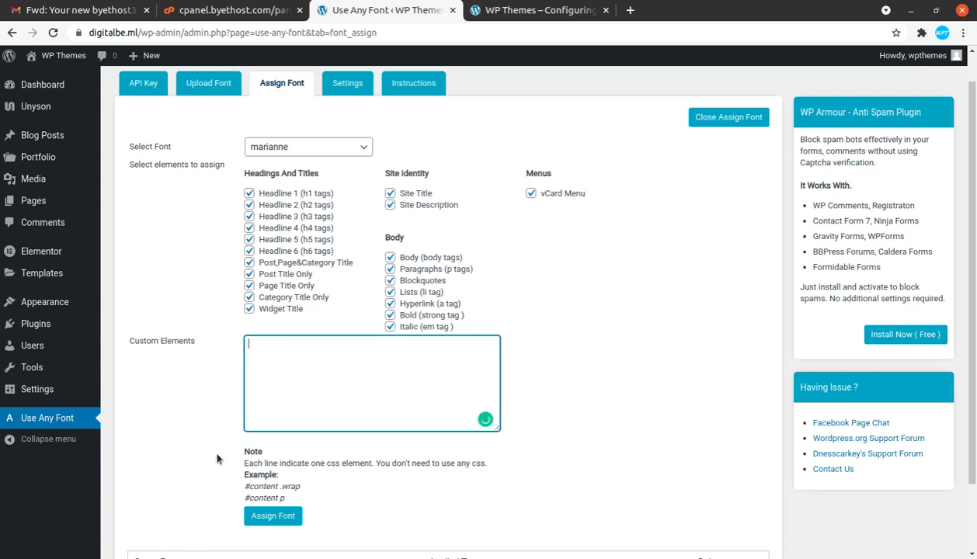
pyautogui.click(660, 323)
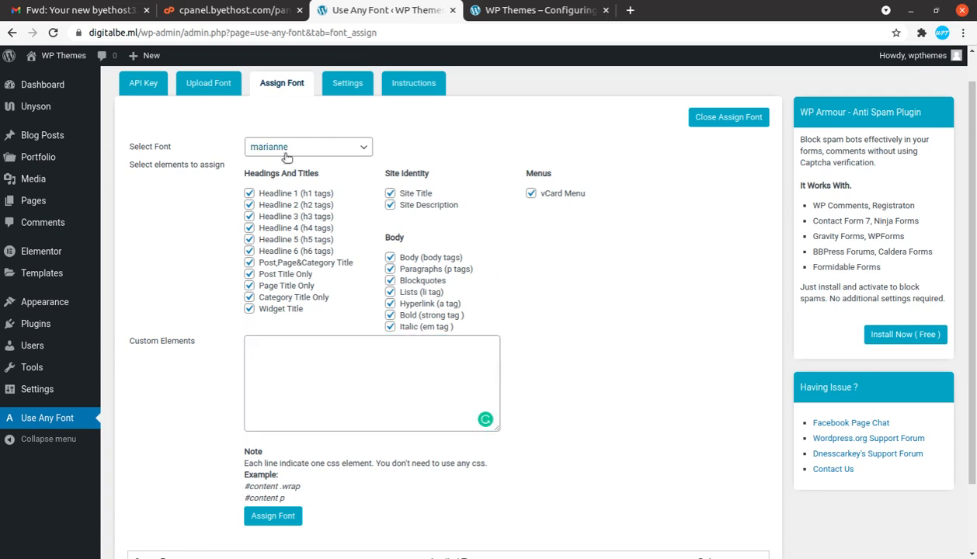
pyautogui.click(285, 521)
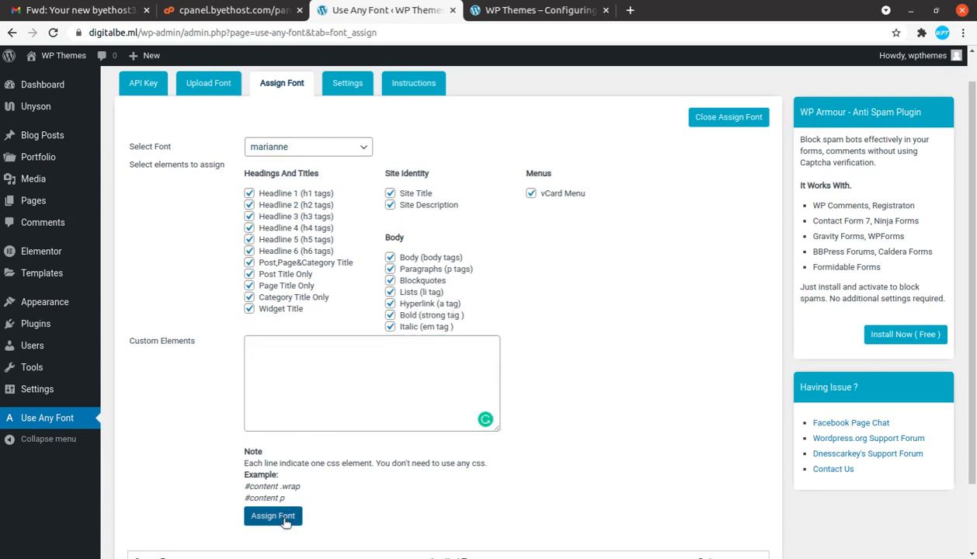
pyautogui.click(285, 520)
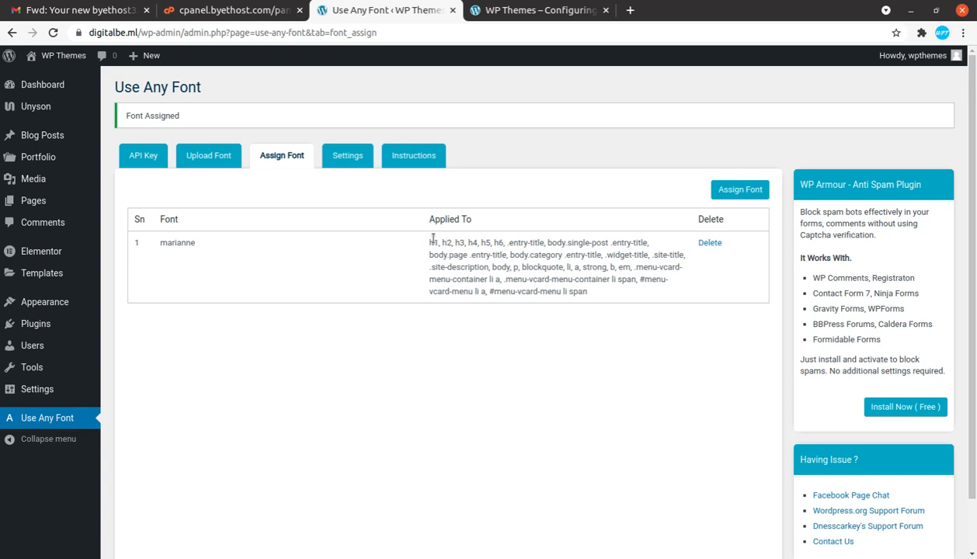
# - Review the list of elements the marianne font is applied to
pyautogui.moveTo(432, 241); pyautogui.dragTo(449, 256)
pyautogui.click(495, 220)
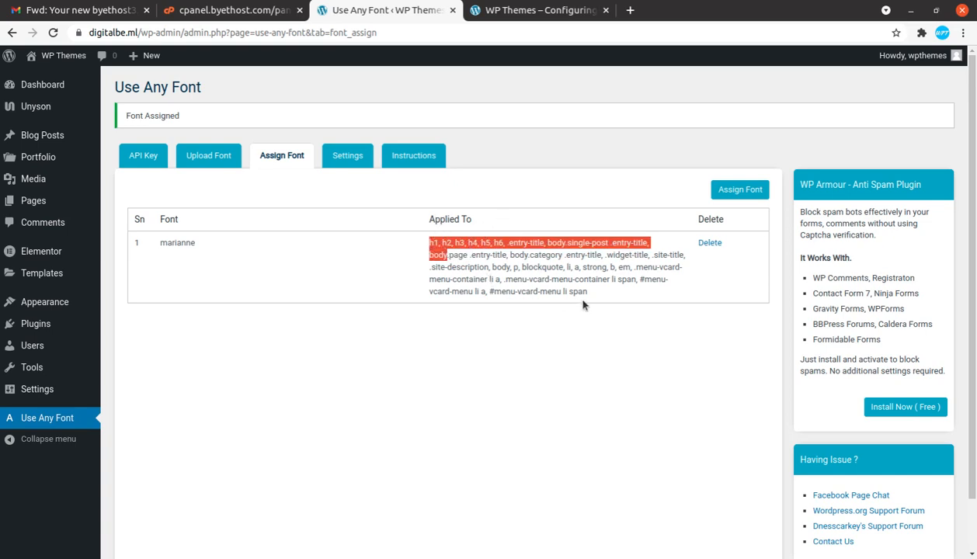
pyautogui.click(621, 300)
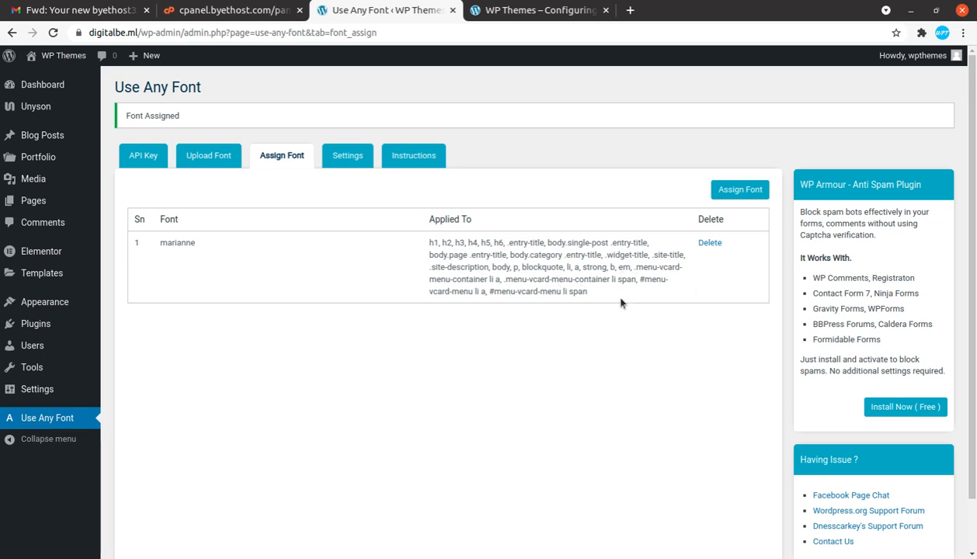
# - Examine the Use Any Font settings, including the alternative server, PHP uploader and WordPress editor font list options, leaving them all at No
pyautogui.click(349, 164)
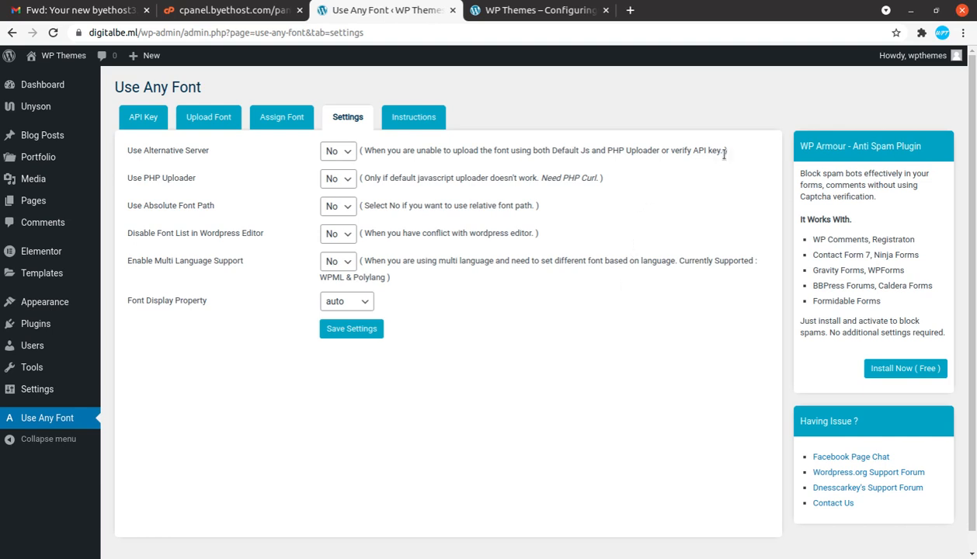
pyautogui.click(347, 159)
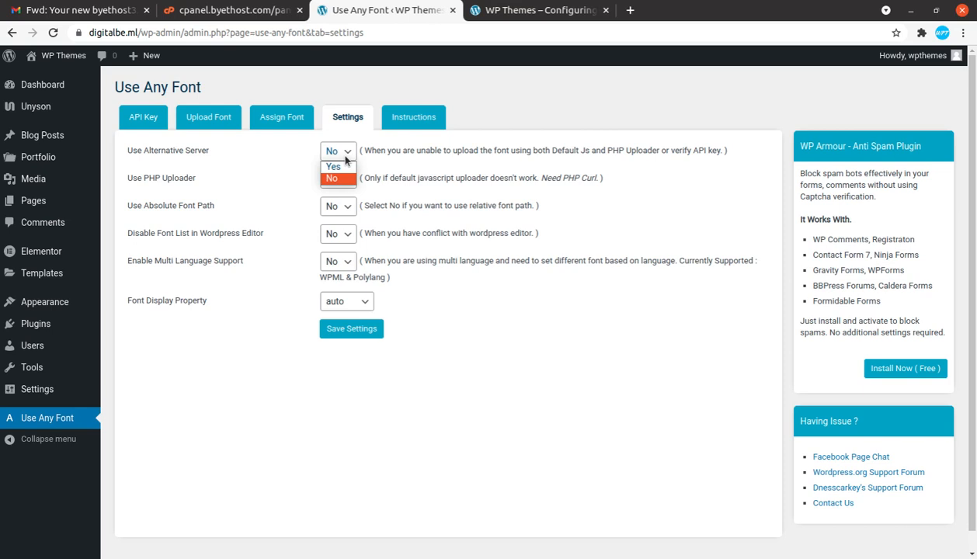
pyautogui.click(653, 349)
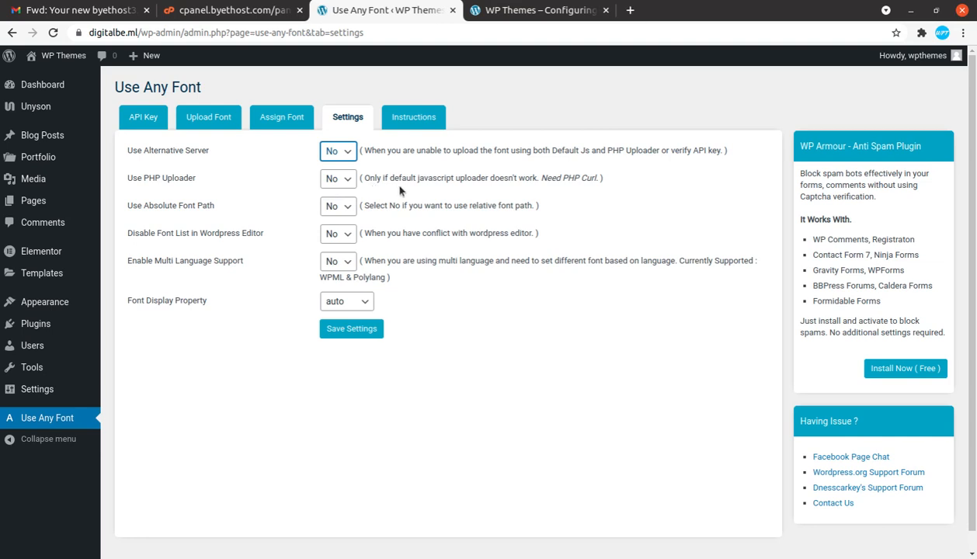
pyautogui.doubleClick(590, 178)
pyautogui.click(586, 193)
pyautogui.moveTo(536, 232); pyautogui.dragTo(373, 233)
pyautogui.click(612, 219)
pyautogui.click(338, 234)
pyautogui.click(457, 357)
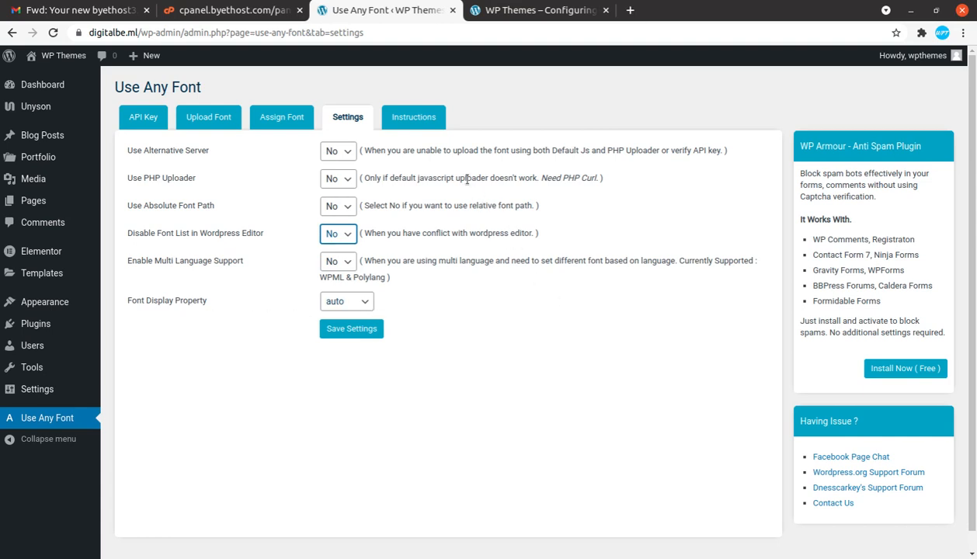
# - Read through the plugin's instructions, from API key verification to assigning the font and the support contacts
pyautogui.click(432, 120)
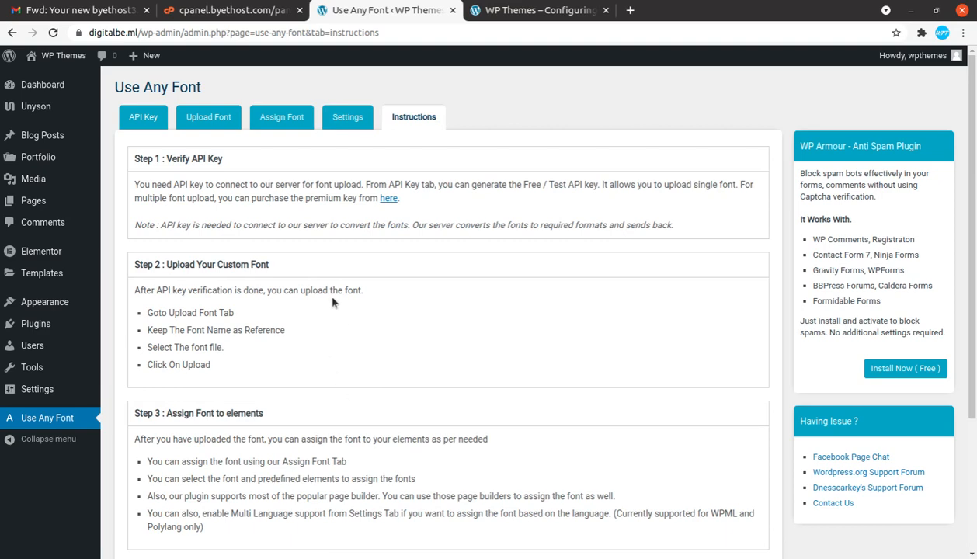
pyautogui.scroll(-2, 333, 303)
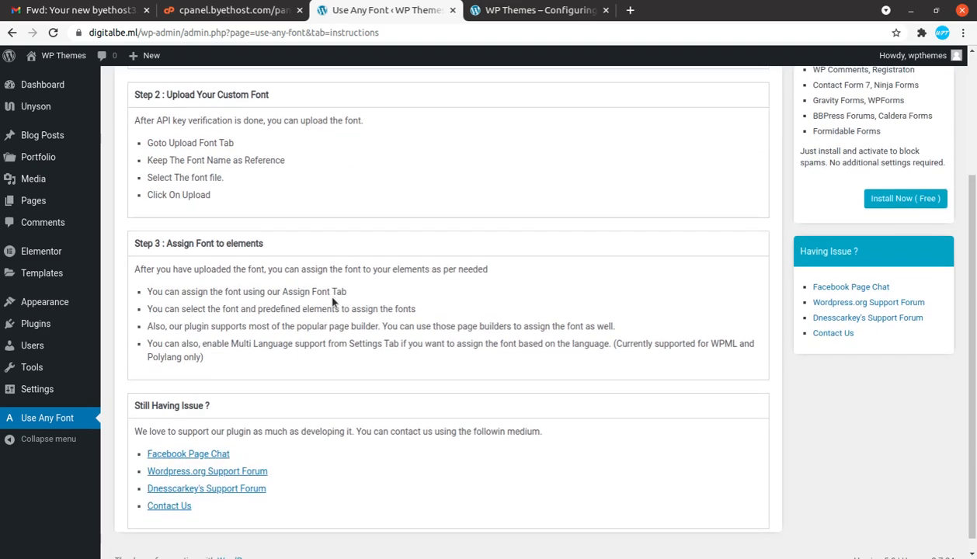
pyautogui.scroll(2, 333, 303)
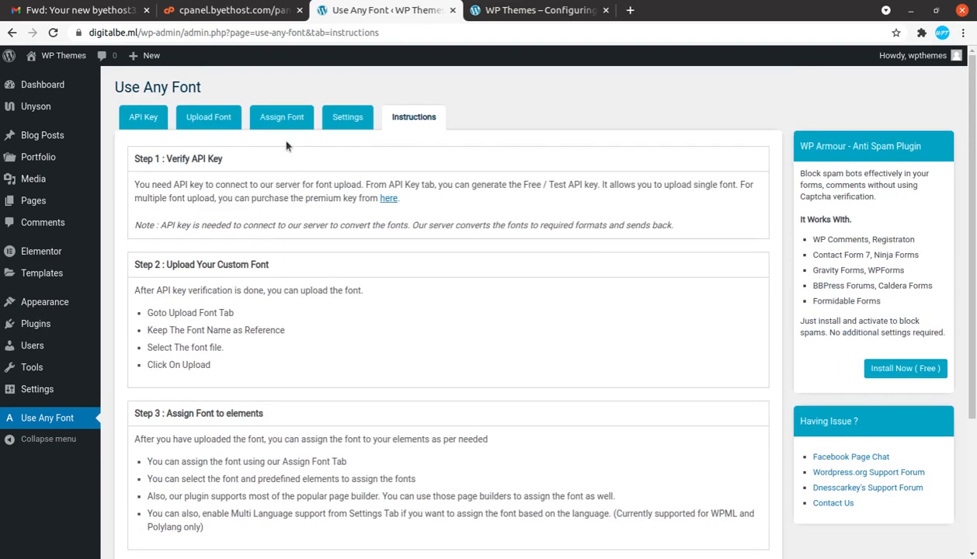
# - Return to the font assignments and check the full set of elements listed for marianne
pyautogui.click(349, 121)
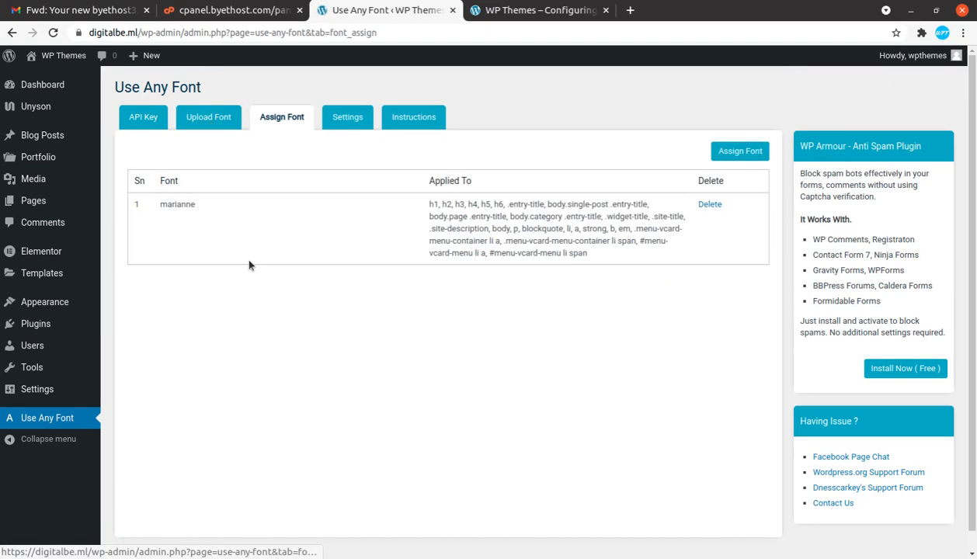
pyautogui.moveTo(434, 208); pyautogui.dragTo(509, 243)
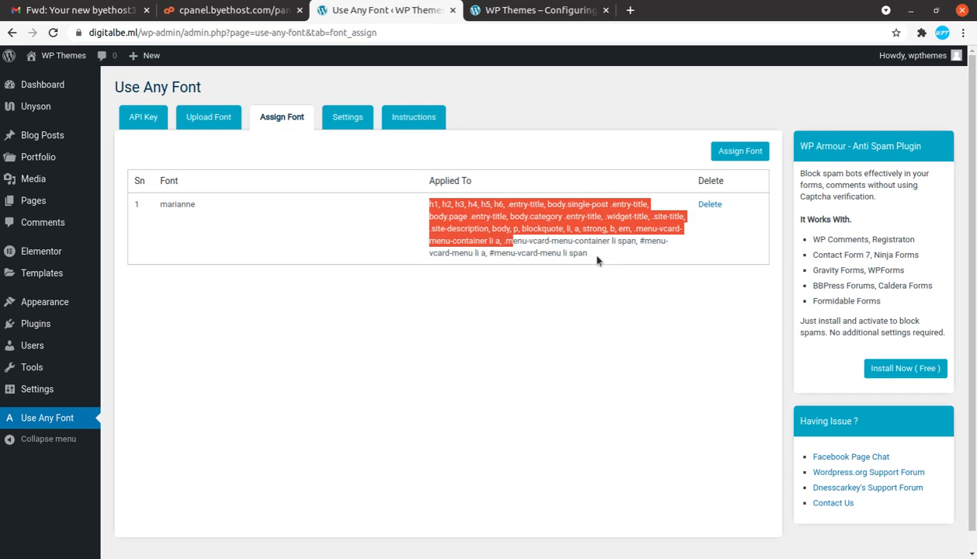
pyautogui.moveTo(589, 254); pyautogui.dragTo(428, 205)
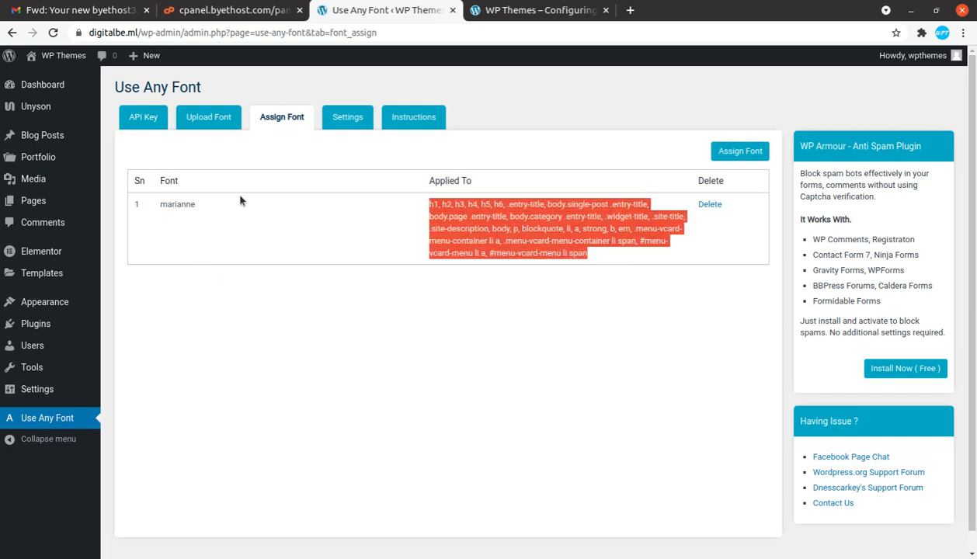
# - Switch to the live site and examine the About Me paragraph's font before reloading the page
pyautogui.click(513, 14)
pyautogui.click(504, 381)
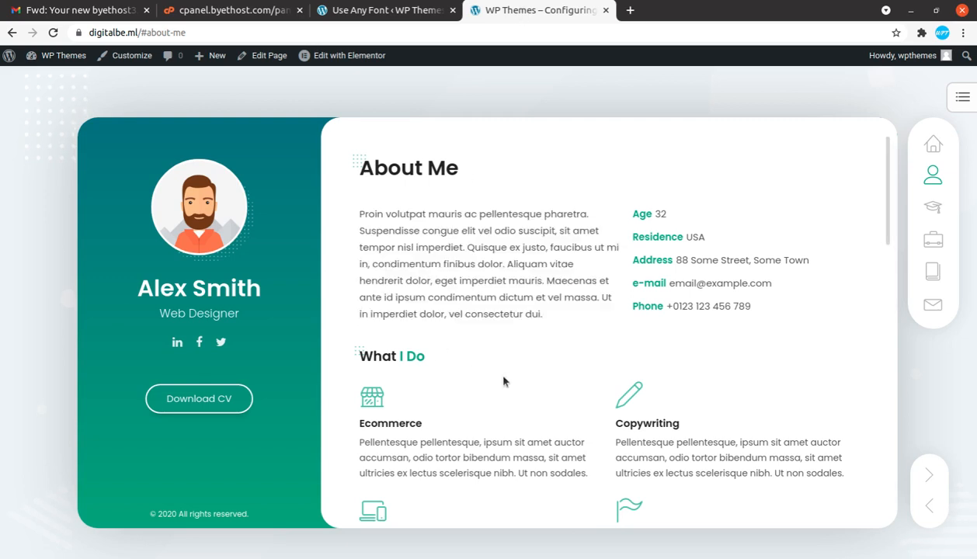
pyautogui.moveTo(367, 218)
pyautogui.mouseDown()
pyautogui.moveTo(542, 314)
pyautogui.moveTo(354, 225)
pyautogui.mouseUp()
pyautogui.click(565, 387)
pyautogui.moveTo(546, 315); pyautogui.dragTo(354, 212)
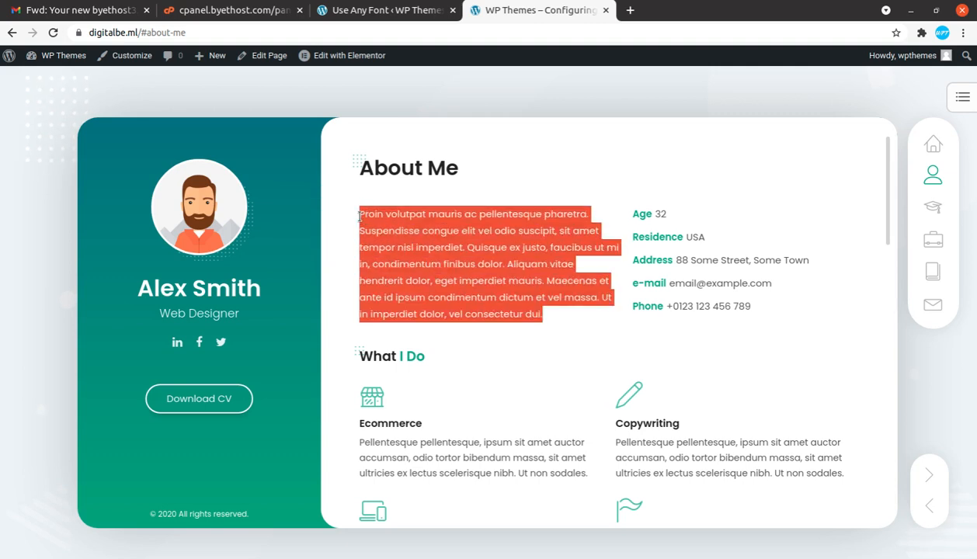
pyautogui.click(518, 377)
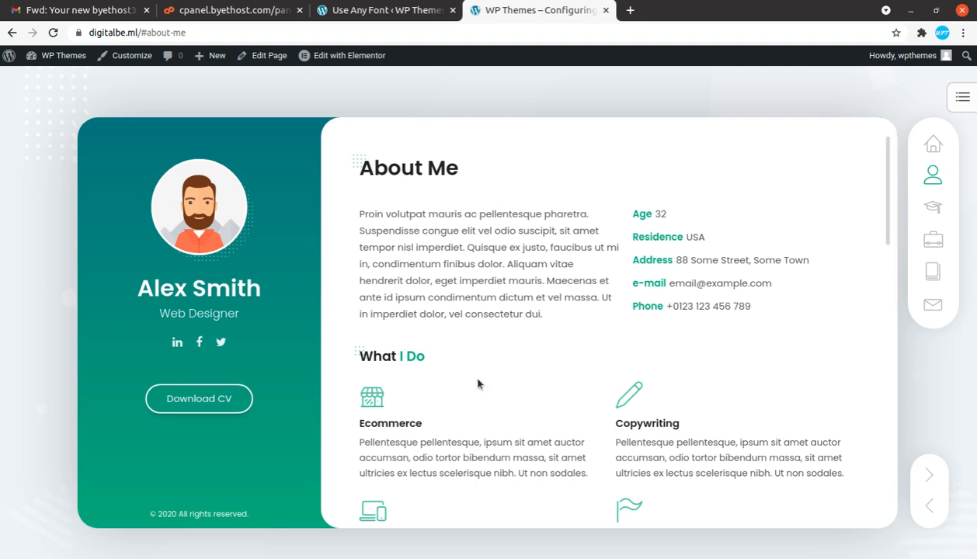
pyautogui.moveTo(360, 215); pyautogui.dragTo(559, 318)
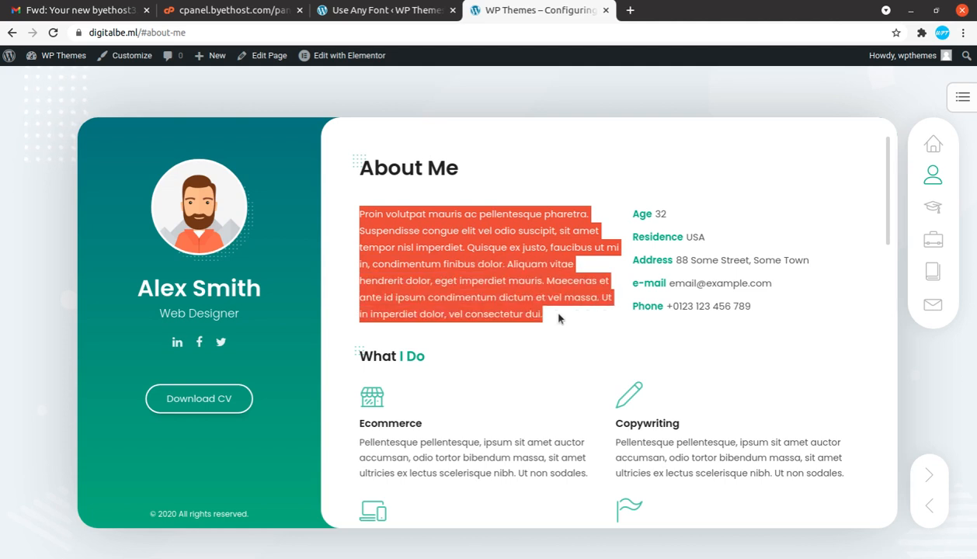
# - Reload the live site, inspect the About Me headings and body text for the new font, and open the home page
pyautogui.click(53, 32)
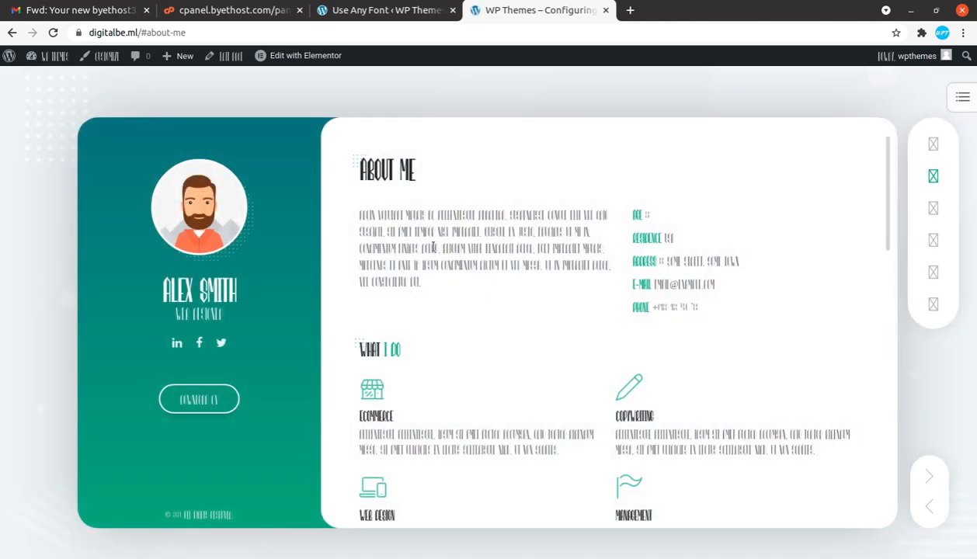
pyautogui.moveTo(416, 249); pyautogui.dragTo(343, 212)
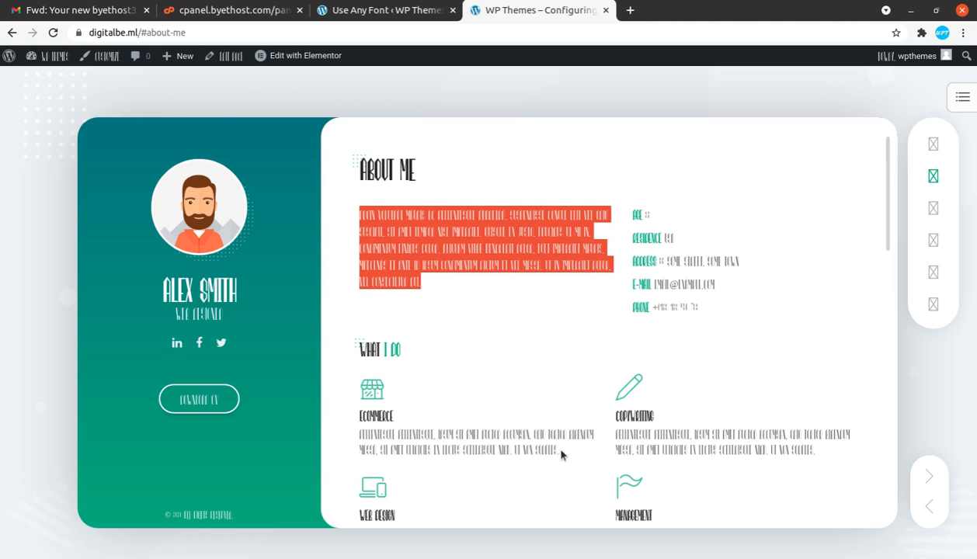
pyautogui.scroll(-1, 563, 455)
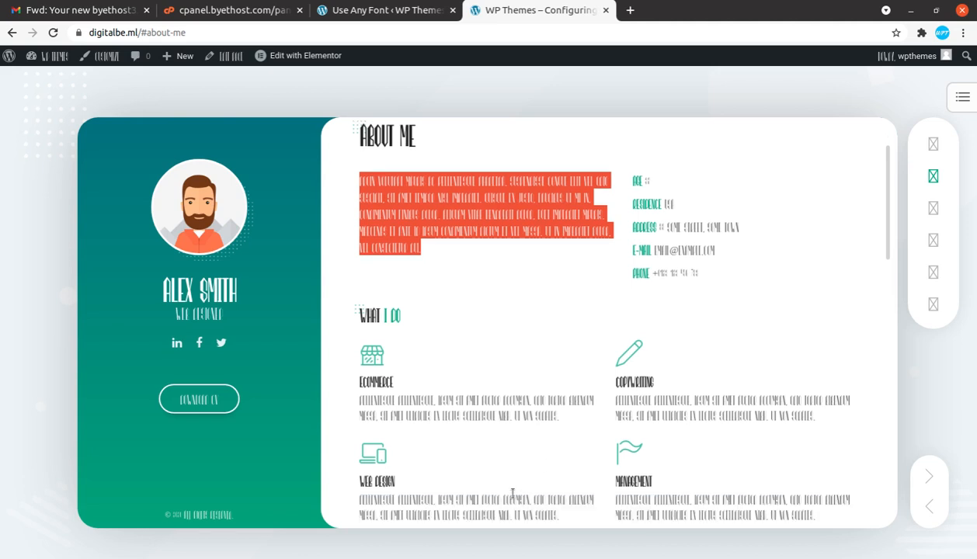
pyautogui.scroll(-1, 517, 458)
pyautogui.scroll(2, 519, 435)
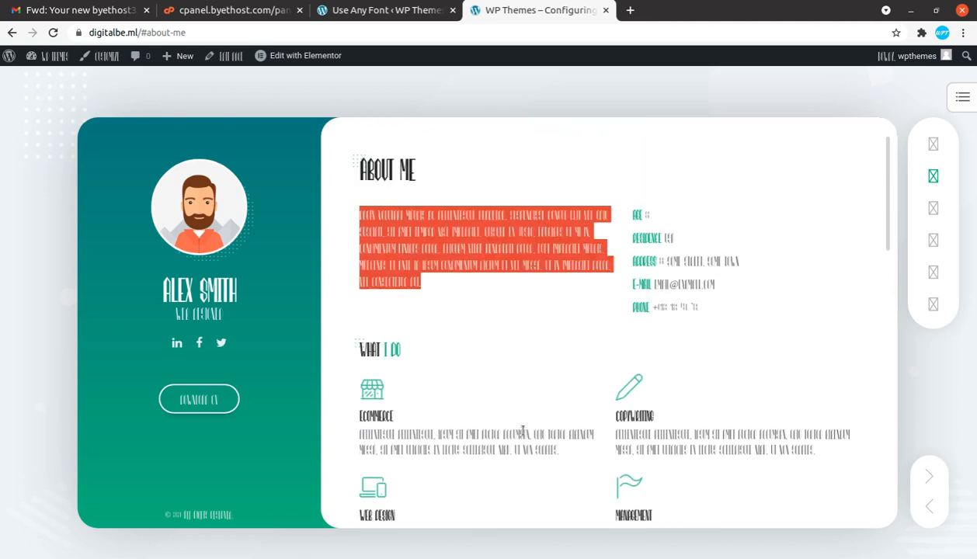
pyautogui.click(221, 290)
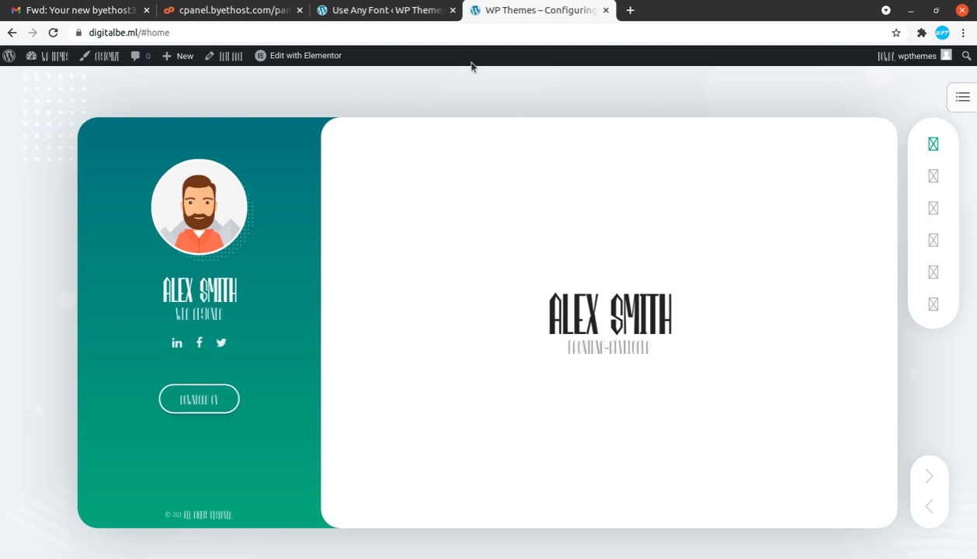
# - Go back to Use Any Font and recheck which site elements are assigned to marianne
pyautogui.click(350, 10)
pyautogui.click(413, 194)
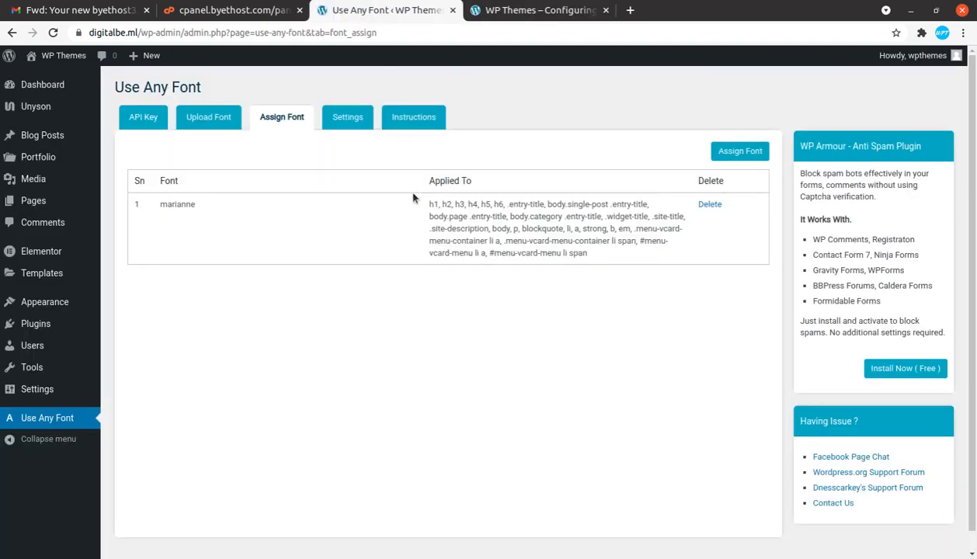
pyautogui.moveTo(427, 206); pyautogui.dragTo(580, 267)
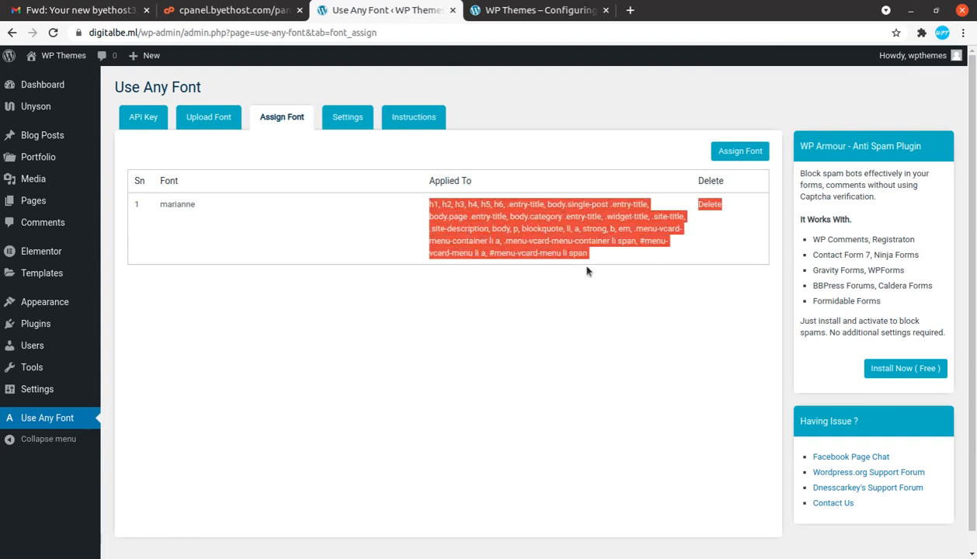
pyautogui.click(621, 264)
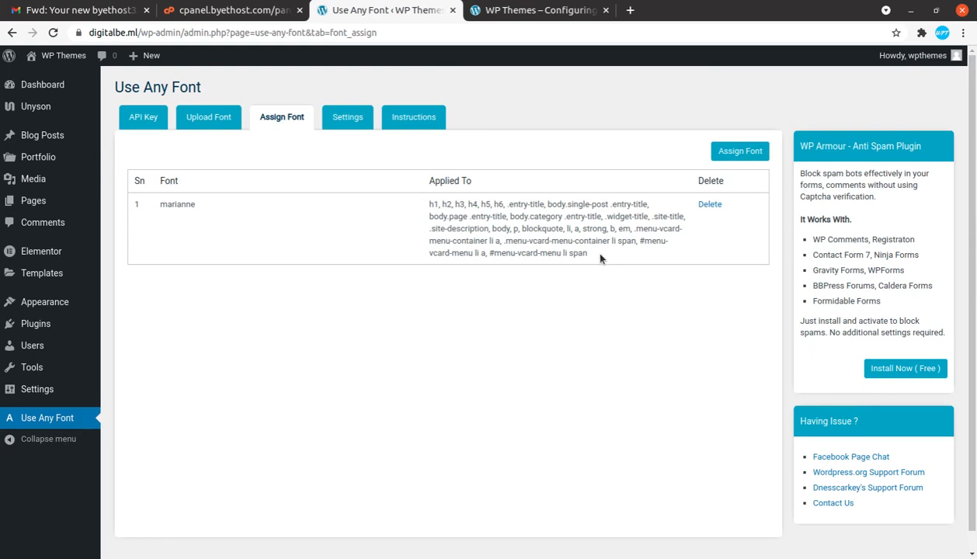
# - Check the assigned font on the live site's About Me, Resume and Blog sections, and return to the home page
pyautogui.click(506, 11)
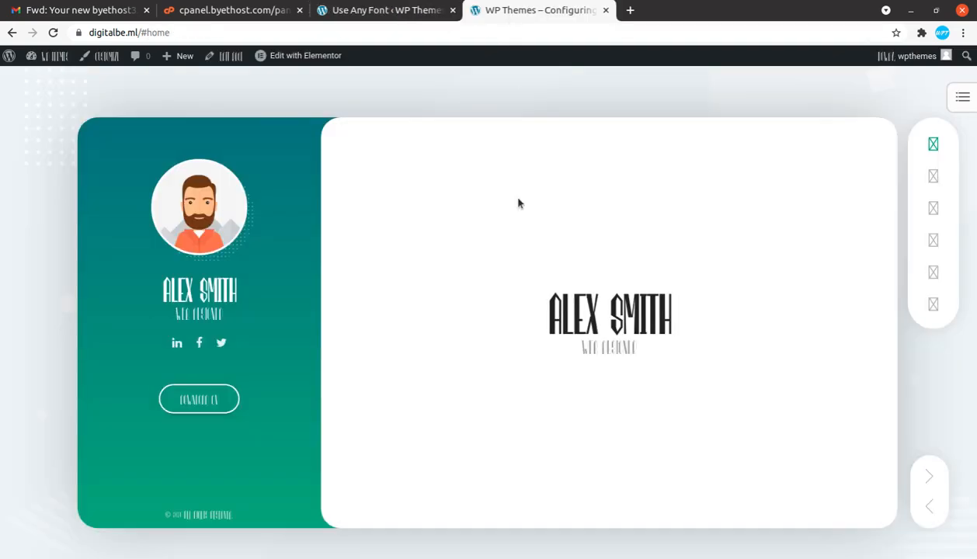
pyautogui.click(932, 179)
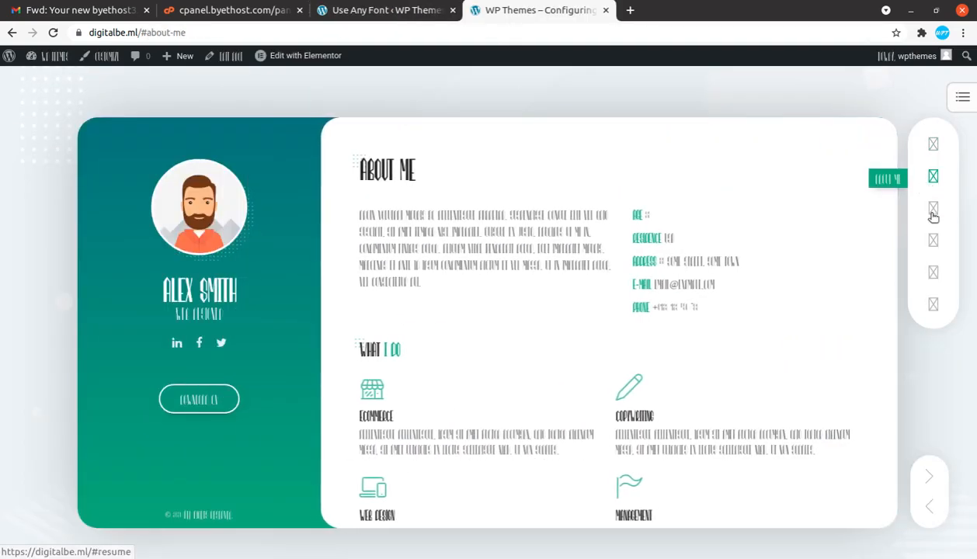
pyautogui.click(933, 211)
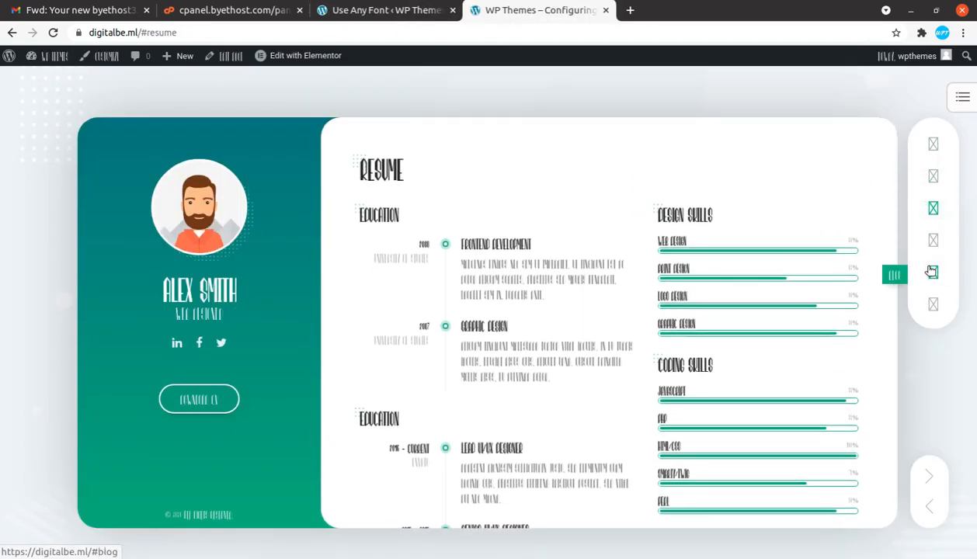
pyautogui.click(931, 271)
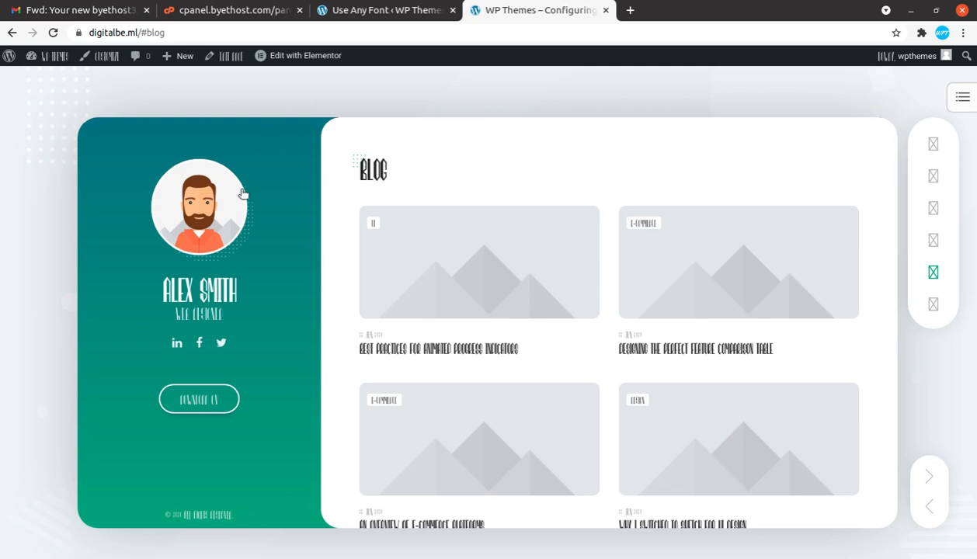
pyautogui.click(196, 291)
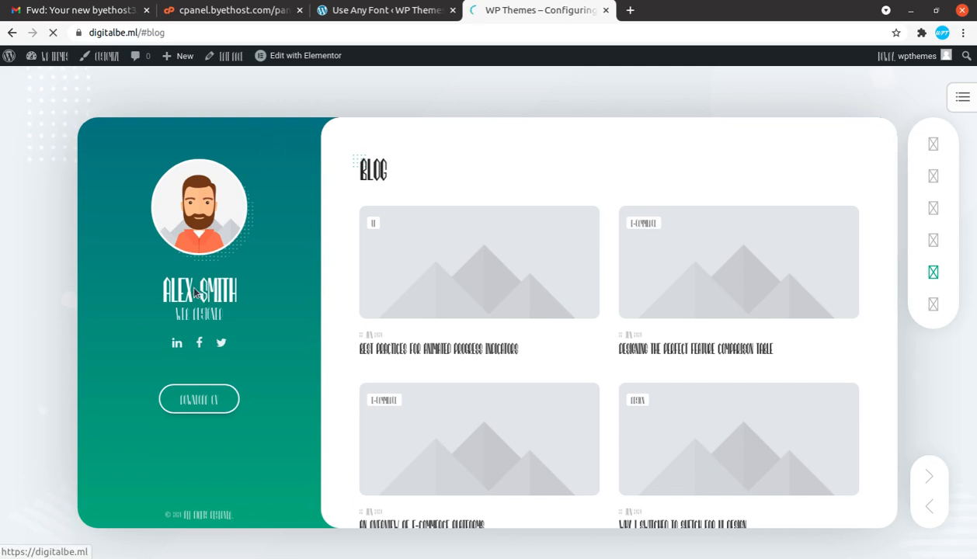